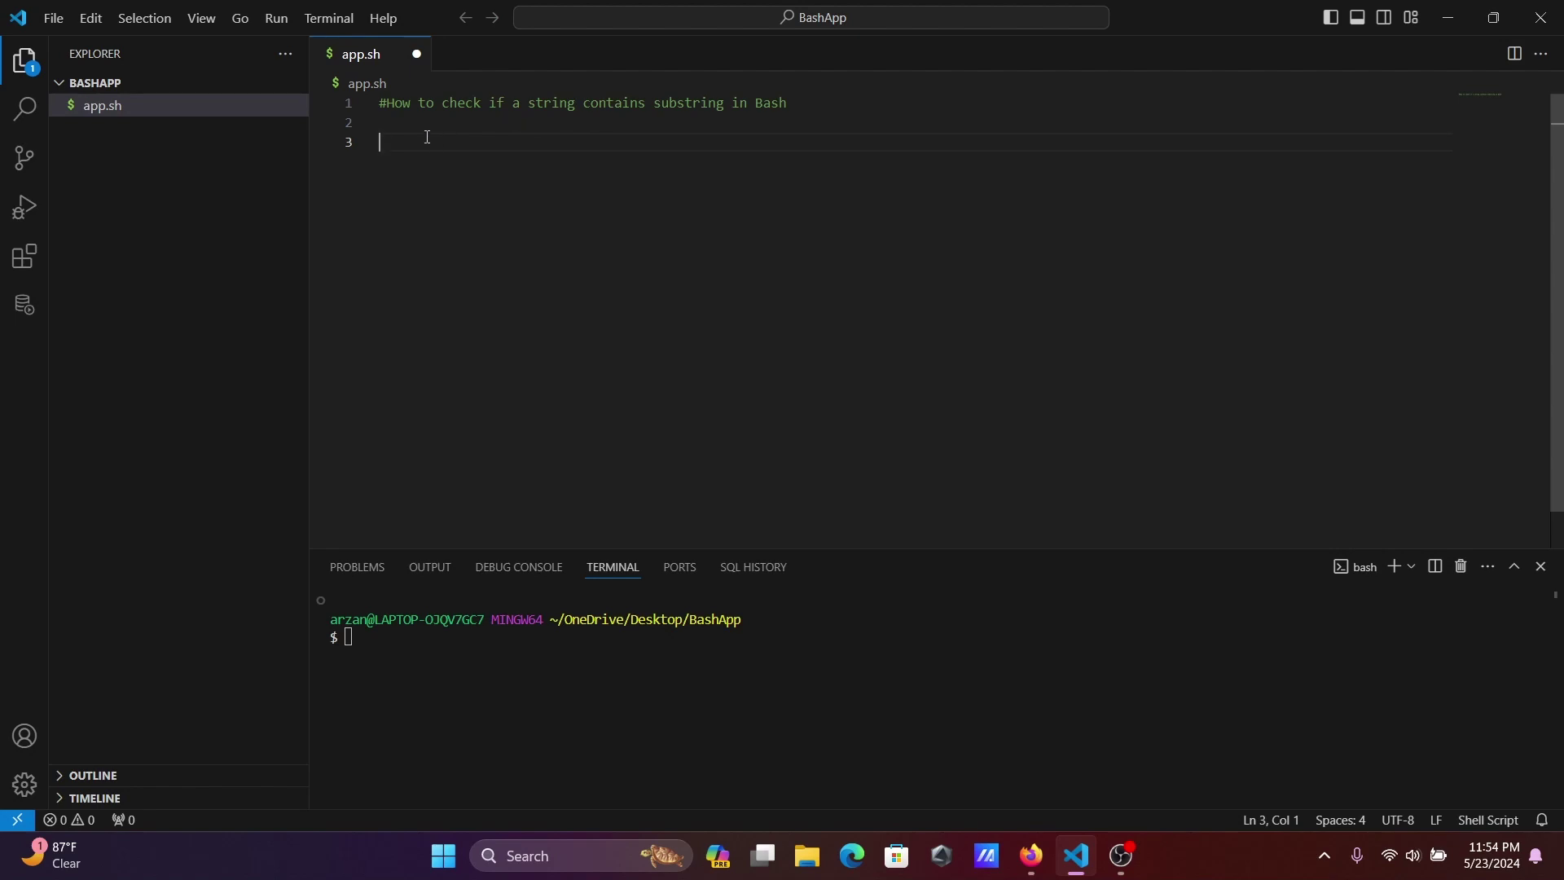
pyautogui.write('string')
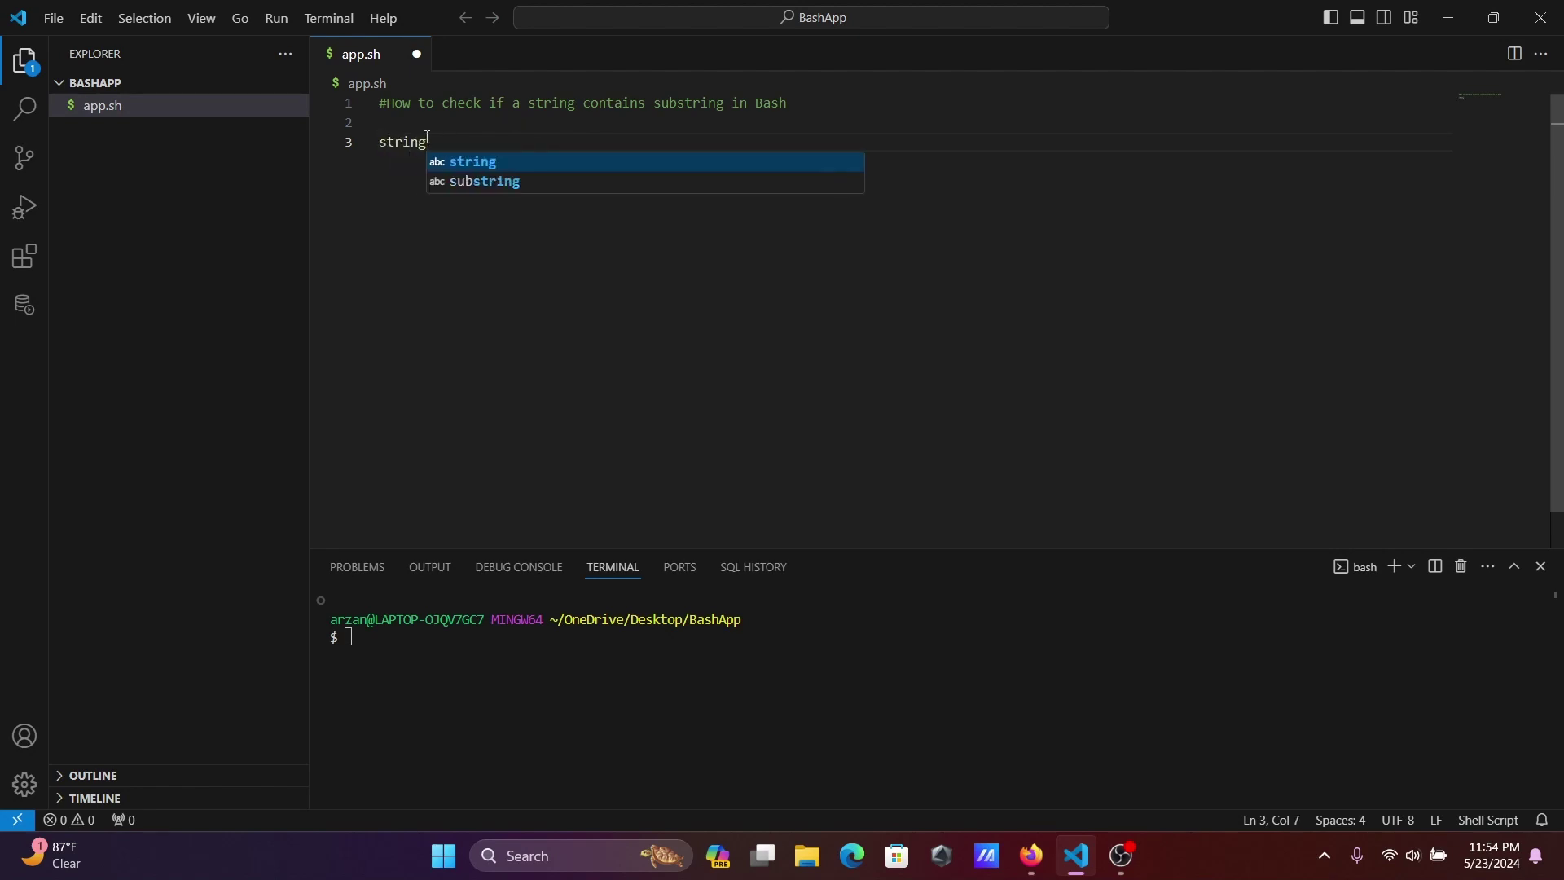
pyautogui.write('="')
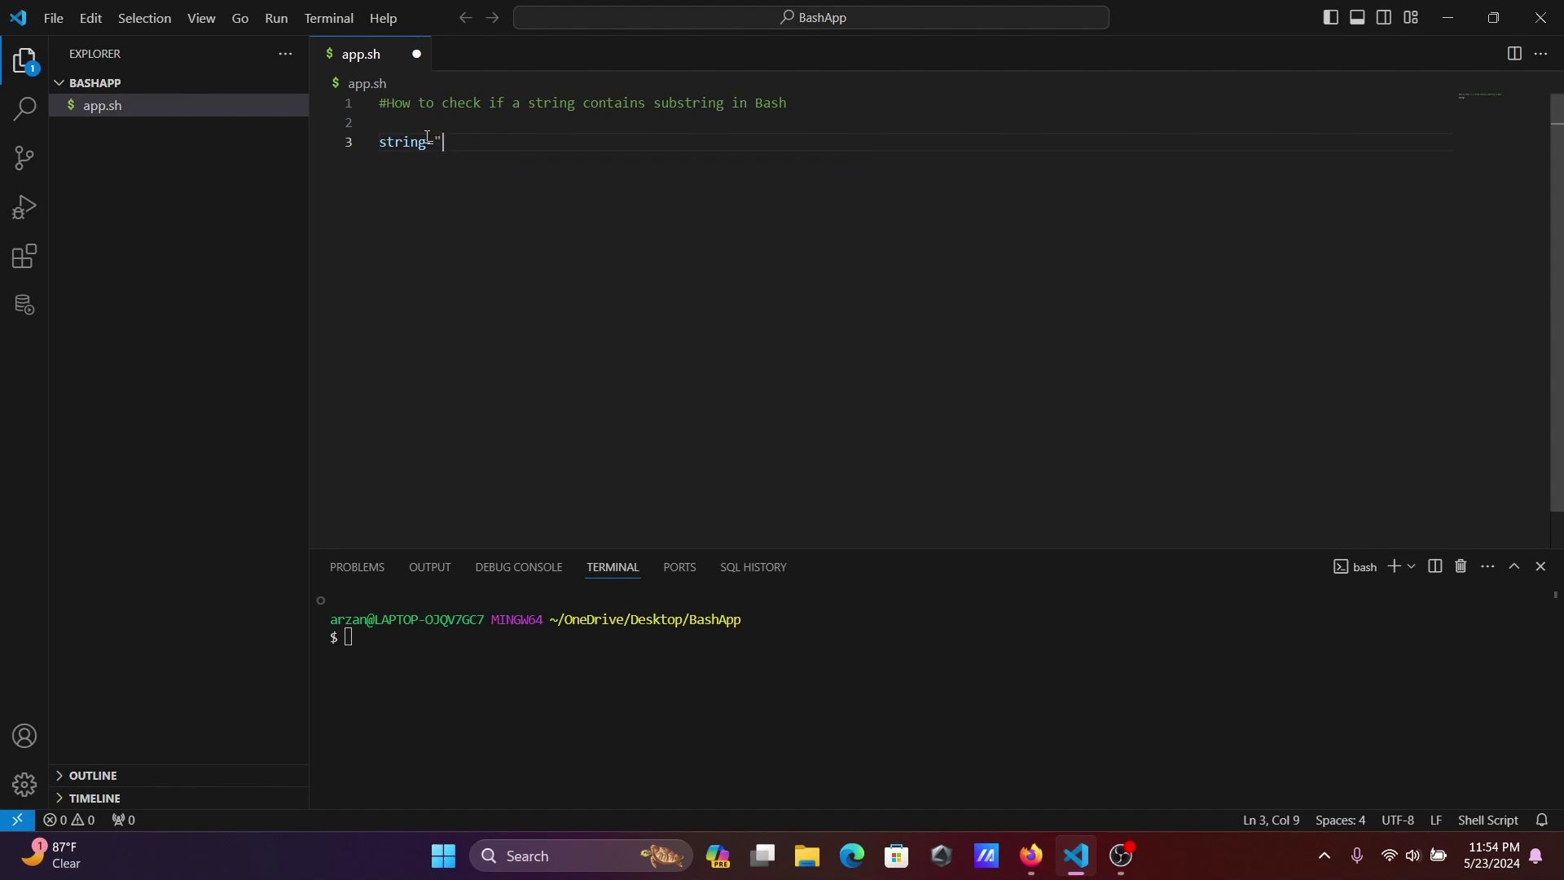
pyautogui.write('Hell')
pyautogui.write('o Guys,w')
pyautogui.write(' elcome to')
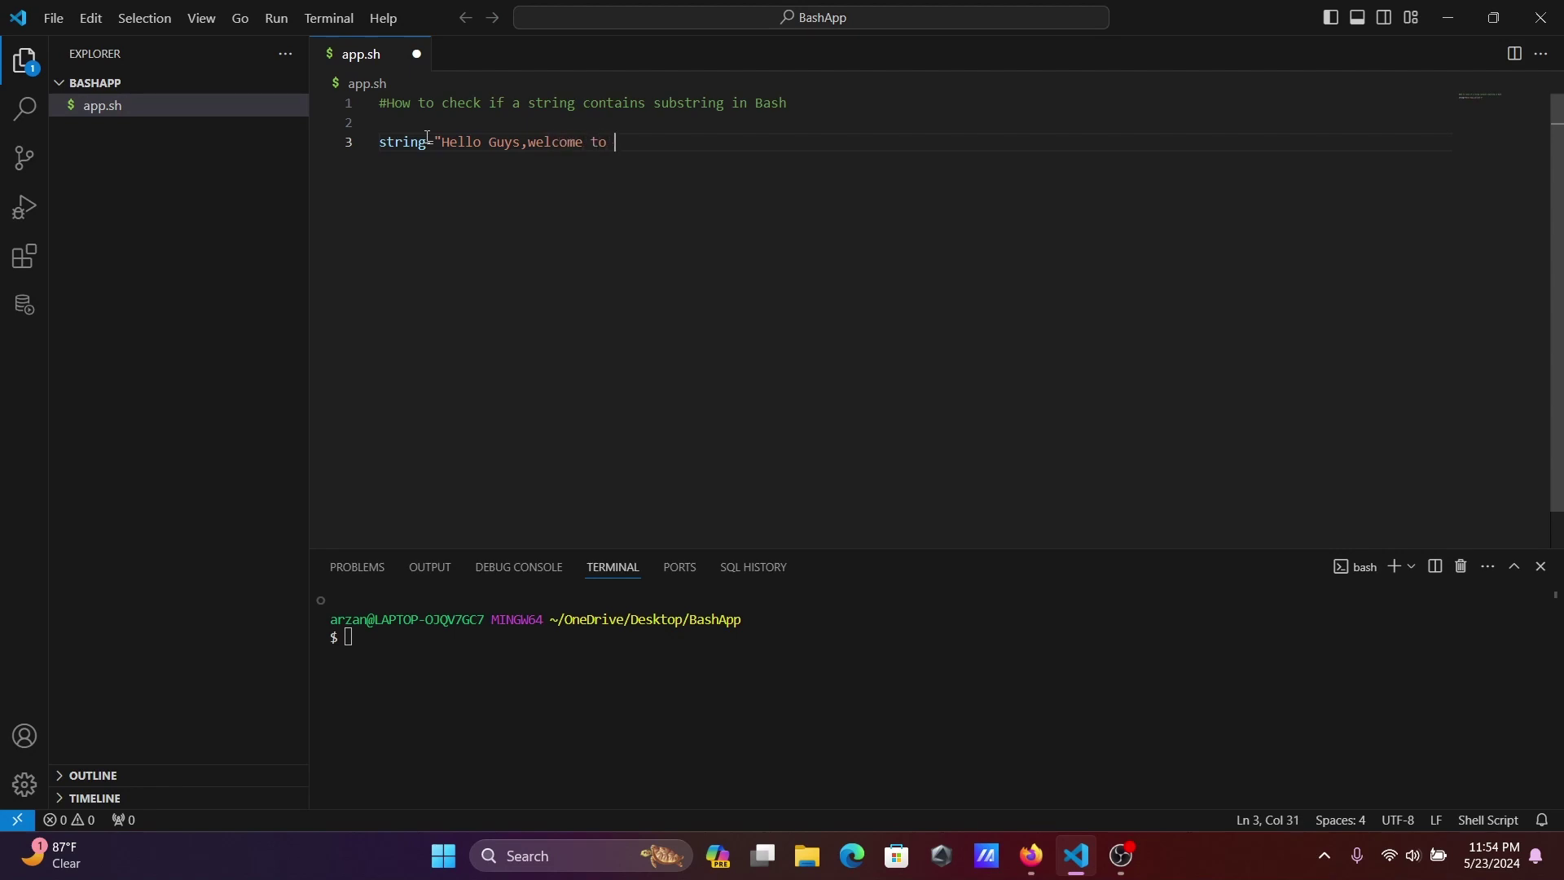
pyautogui.write('Adam ')
pyautogui.write('Tec')
pyautogui.write('h"')
# After a blank line, write if[ $string == *"Adam"* ]; then and indent the body line.
pyautogui.press('Return')
pyautogui.press('Return')
pyautogui.write('if')
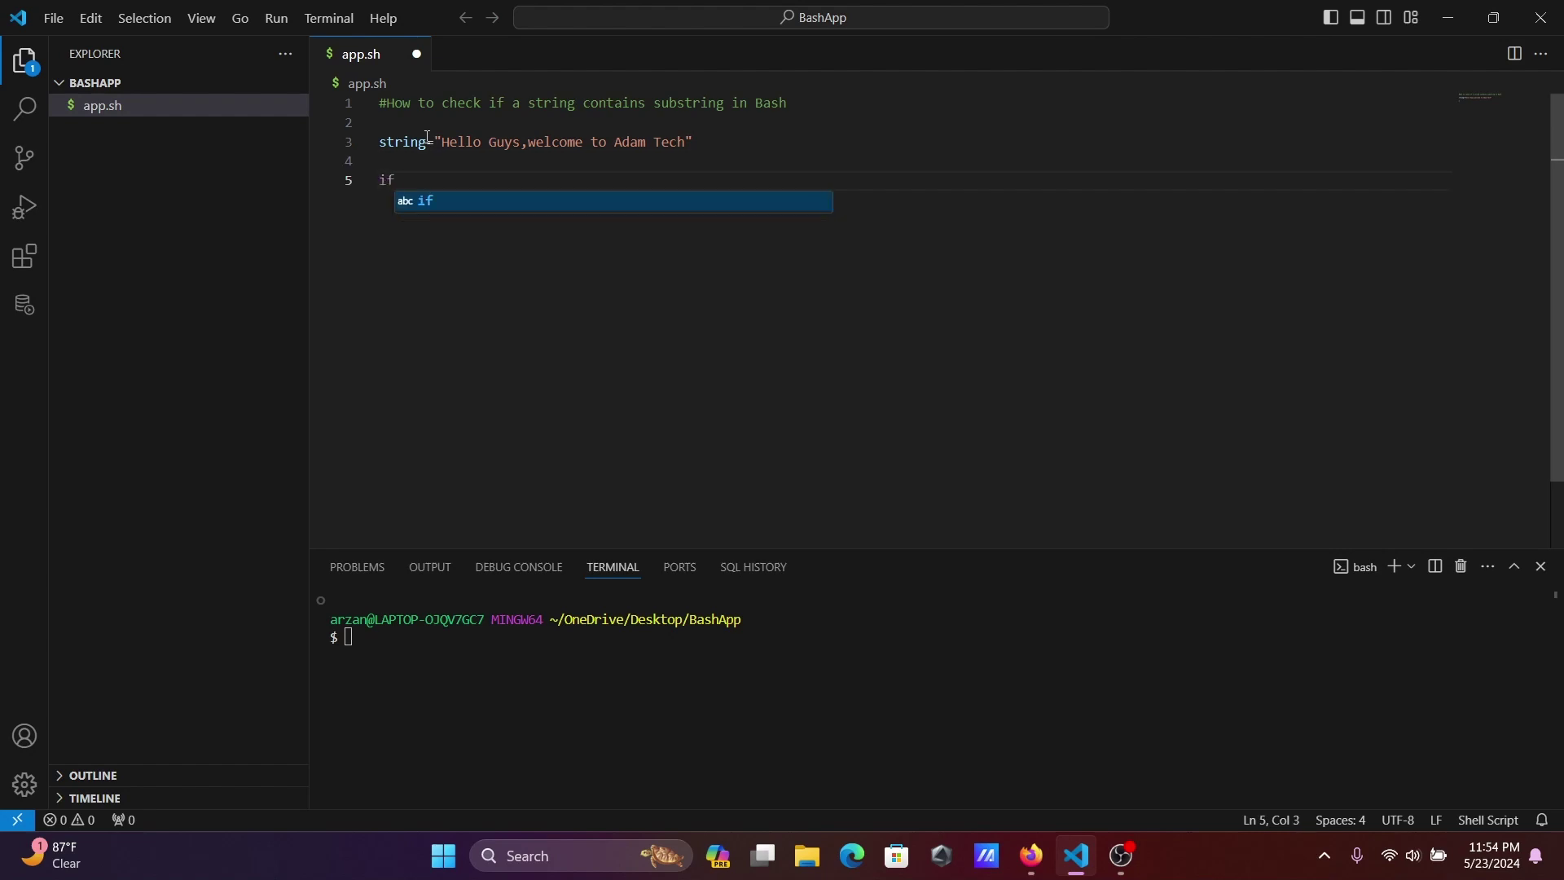
pyautogui.write('[')
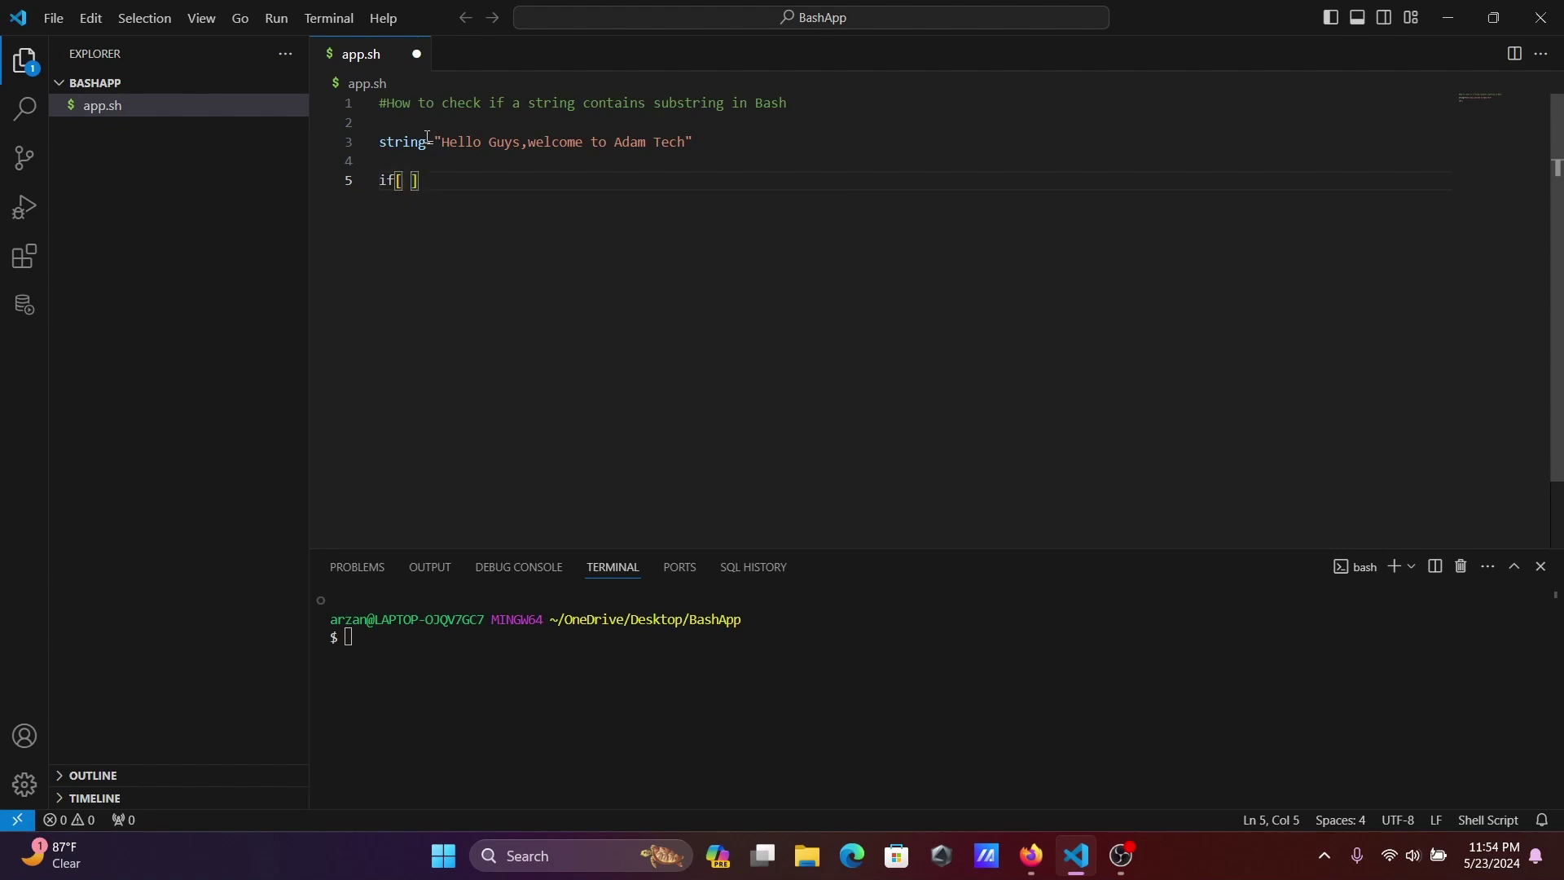
pyautogui.write(' $')
pyautogui.write('string')
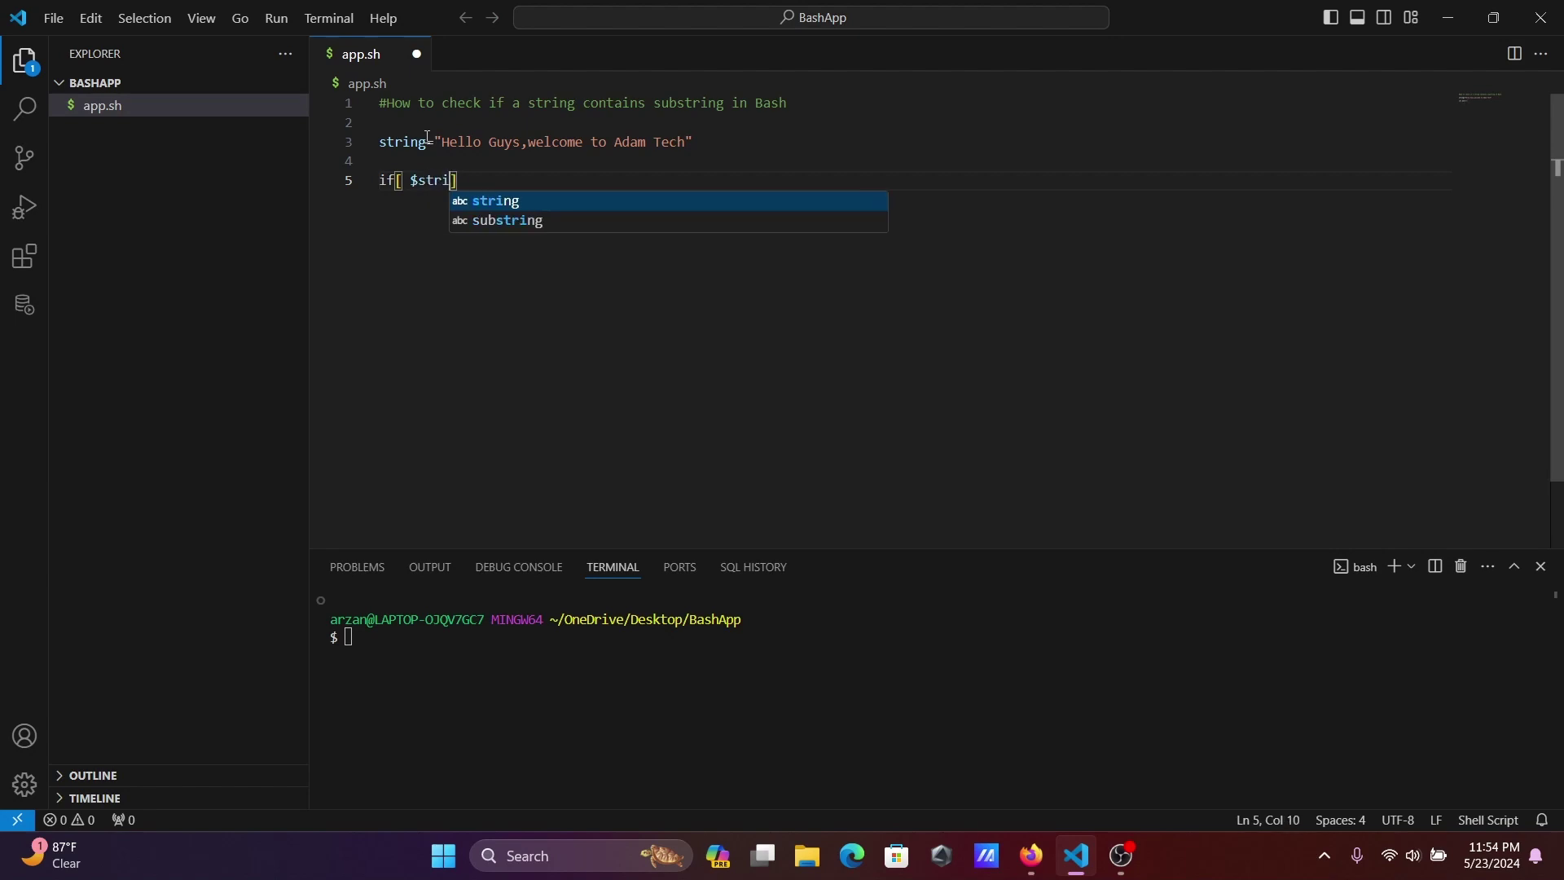
pyautogui.press('Escape')
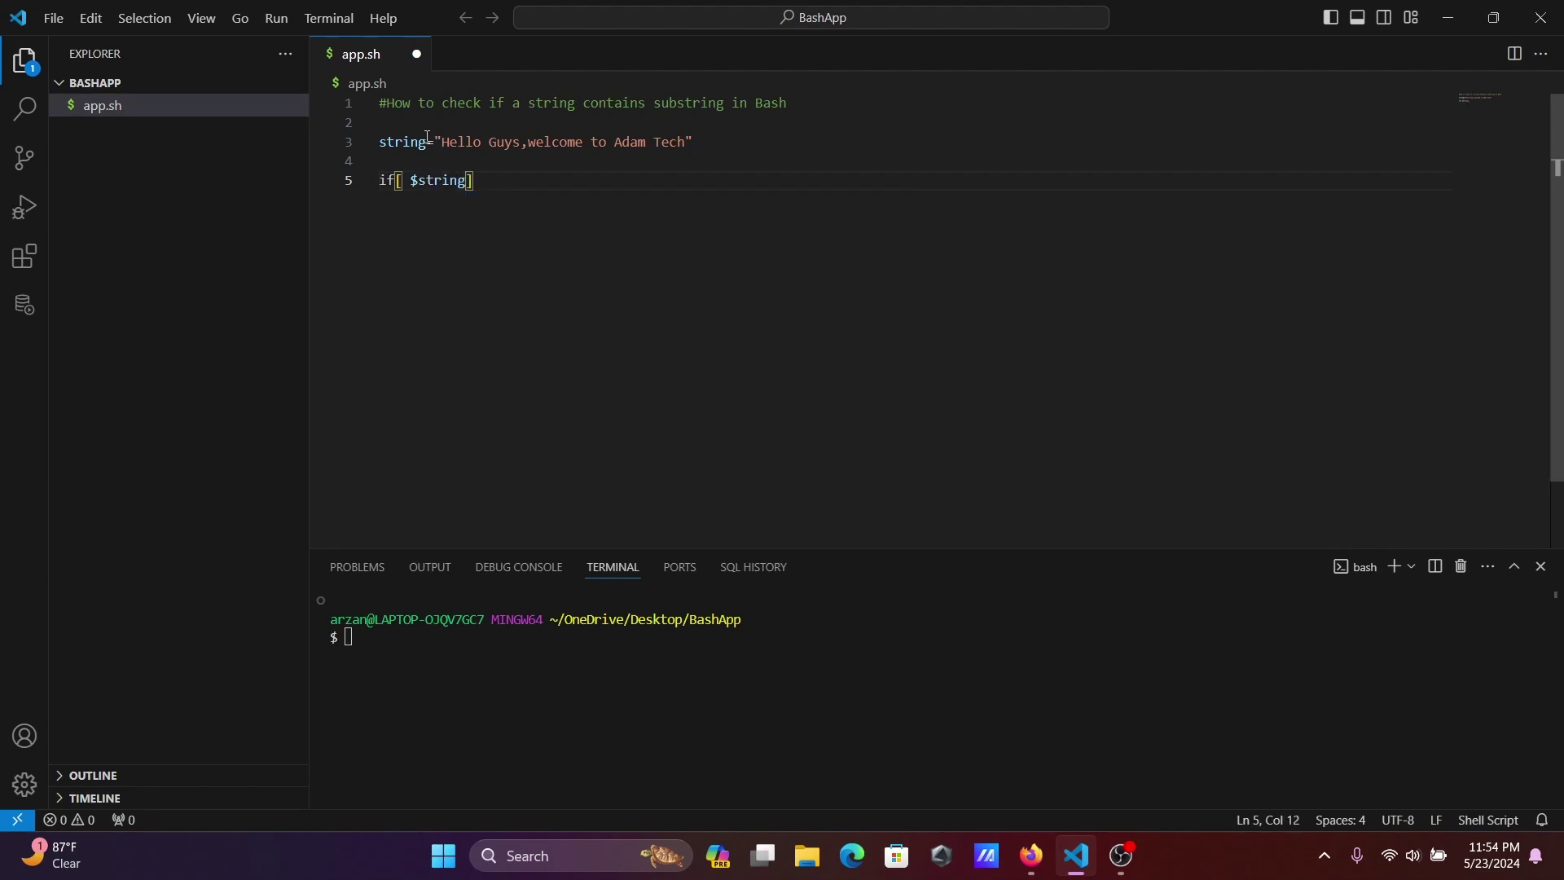
pyautogui.write('== ')
pyautogui.write('"')
pyautogui.write('Adam')
pyautogui.press('Left')
pyautogui.press('Left')
pyautogui.press('Left')
pyautogui.press('Left')
pyautogui.press('Left')
pyautogui.write('*')
pyautogui.press('Right')
pyautogui.press('Right')
pyautogui.press('Right')
pyautogui.write('* ')
pyautogui.write(';')
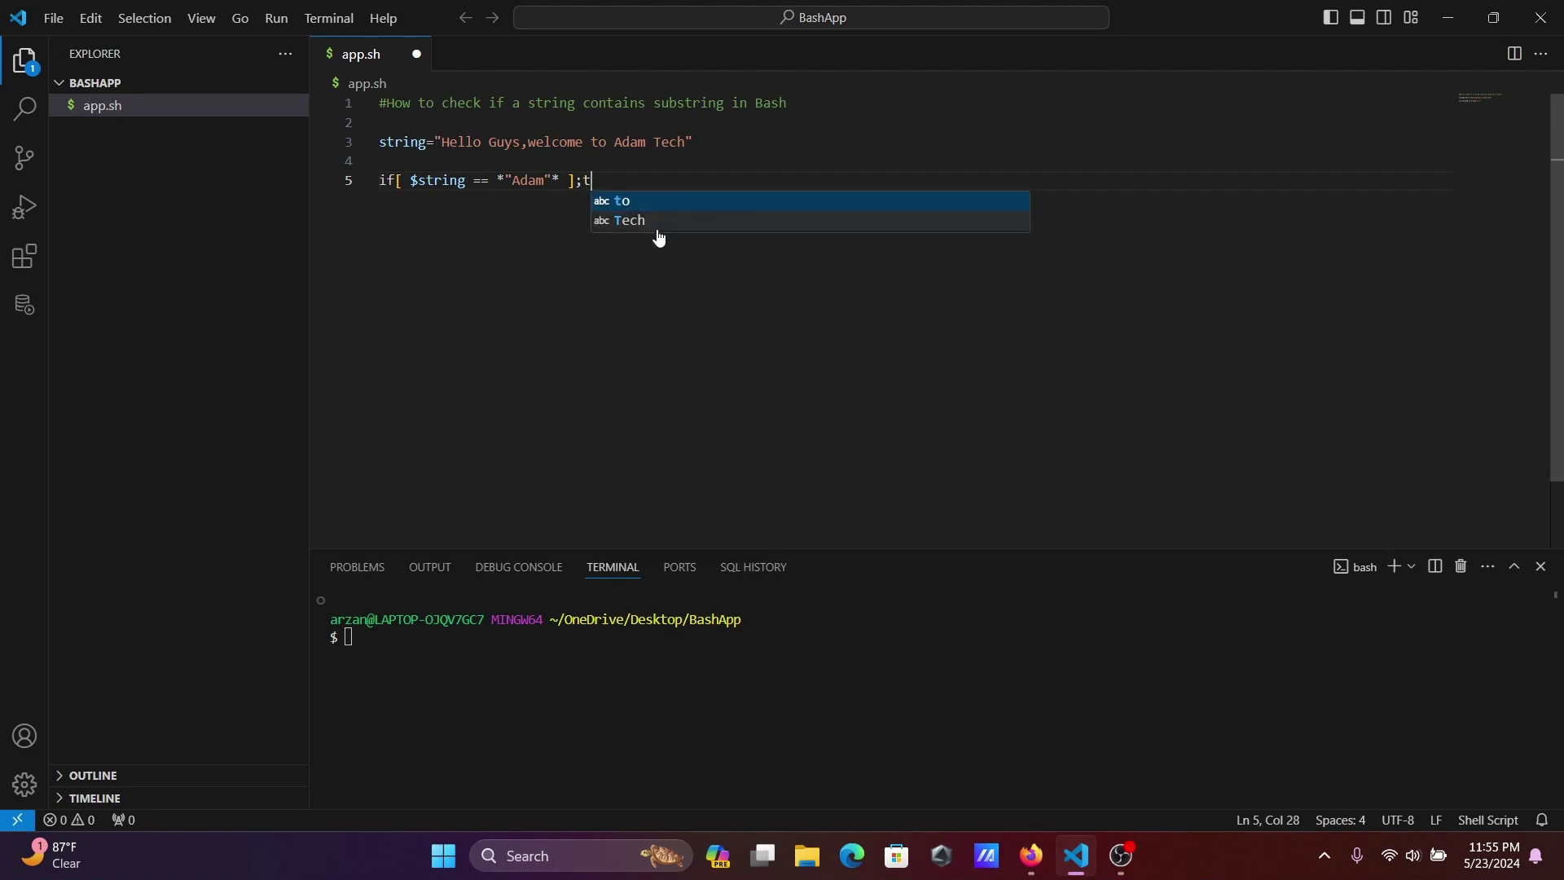
pyautogui.write(' then')
pyautogui.press('Return')
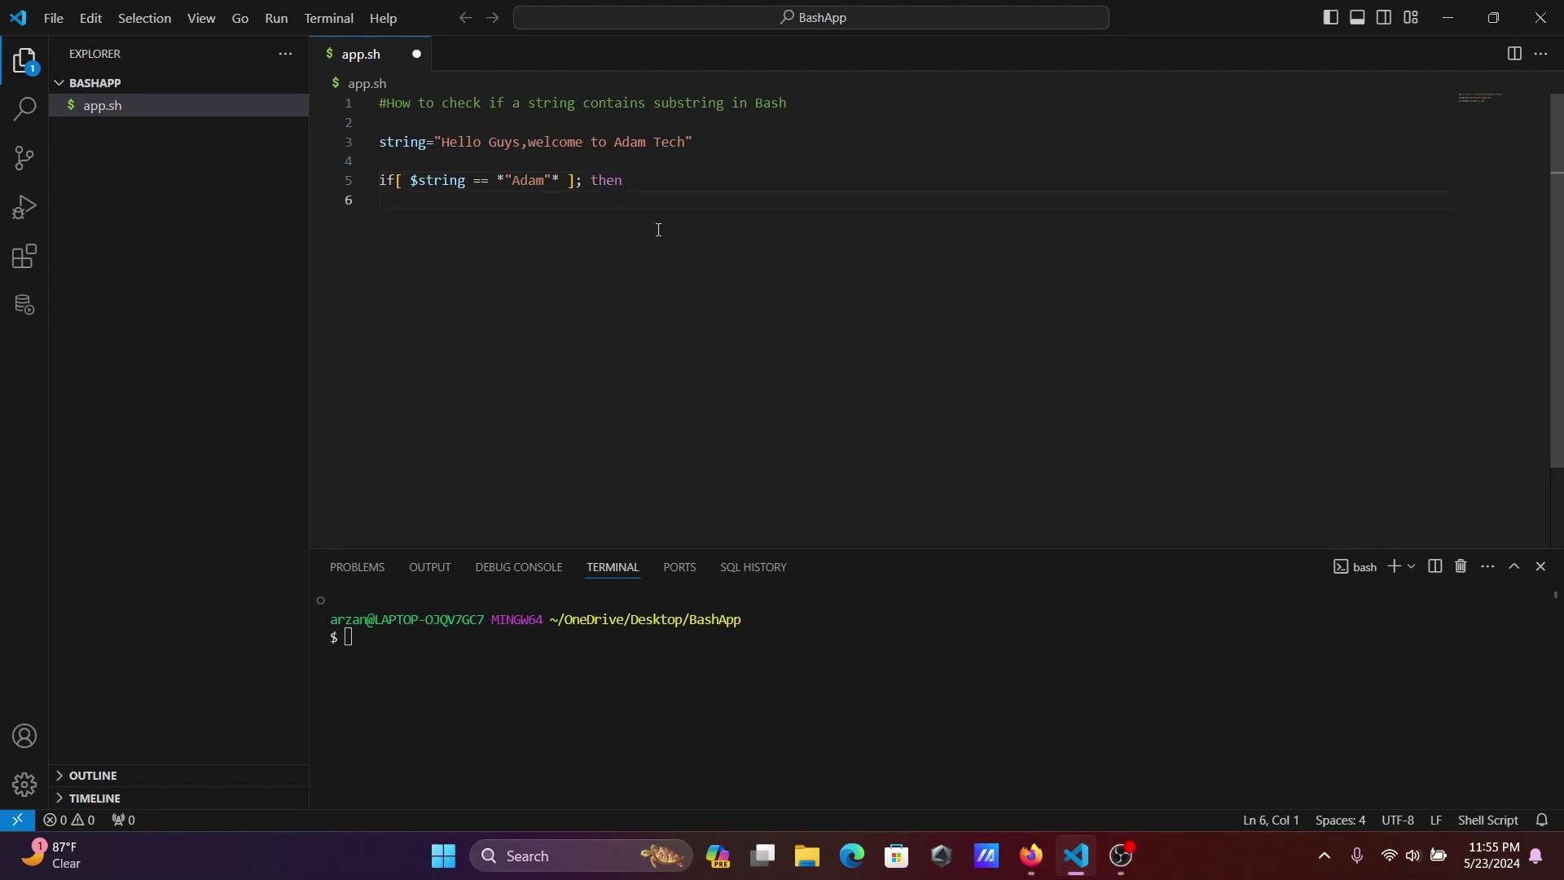
pyautogui.press('Tab')
pyautogui.write('echo "Substring is there')
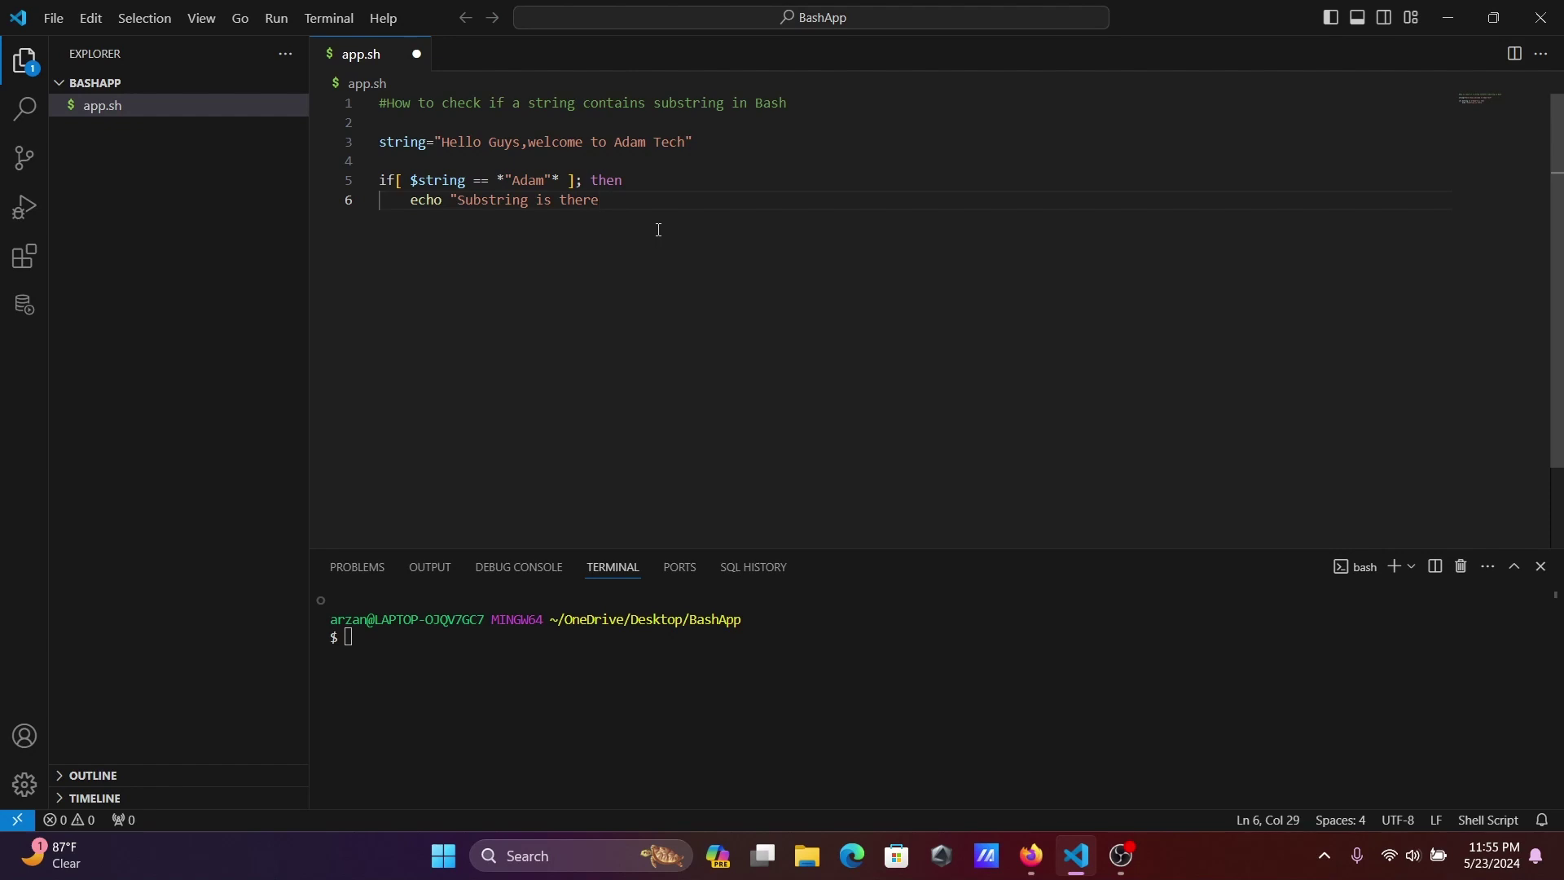
pyautogui.write('"')
# Close the if block with fi, add a space after if, and save app.sh.
pyautogui.press('Return')
pyautogui.press('BackSpace')
pyautogui.write('fi')
pyautogui.click(395, 179)
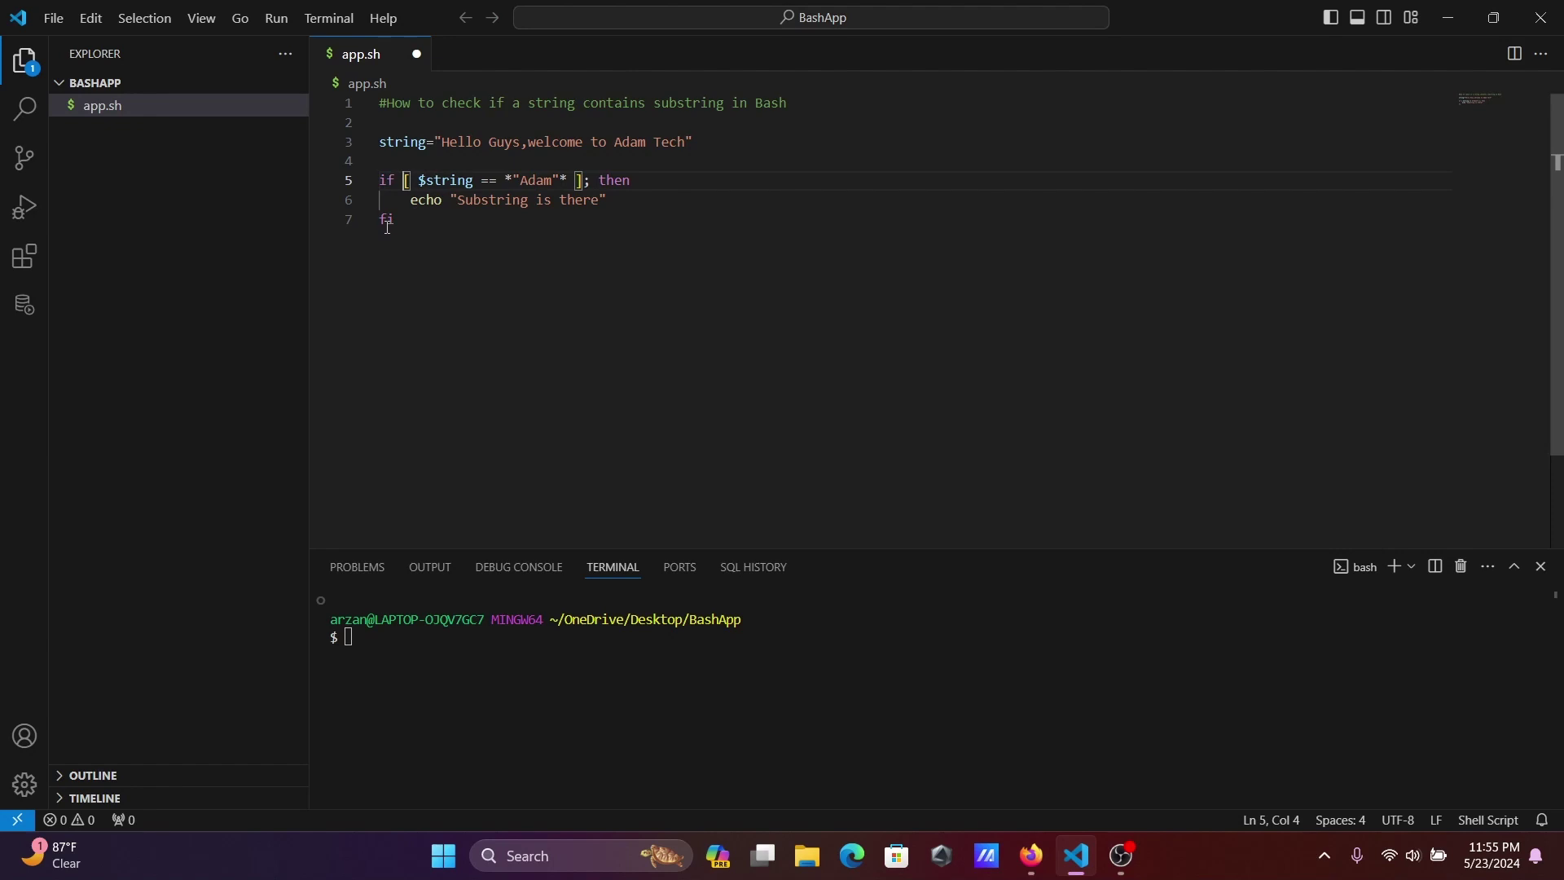
pyautogui.click(494, 245)
pyautogui.hotkey('ctrl', 's')
# Run bash app.sh in the terminal, which reports a line 5 too many arguments error.
pyautogui.click(384, 661)
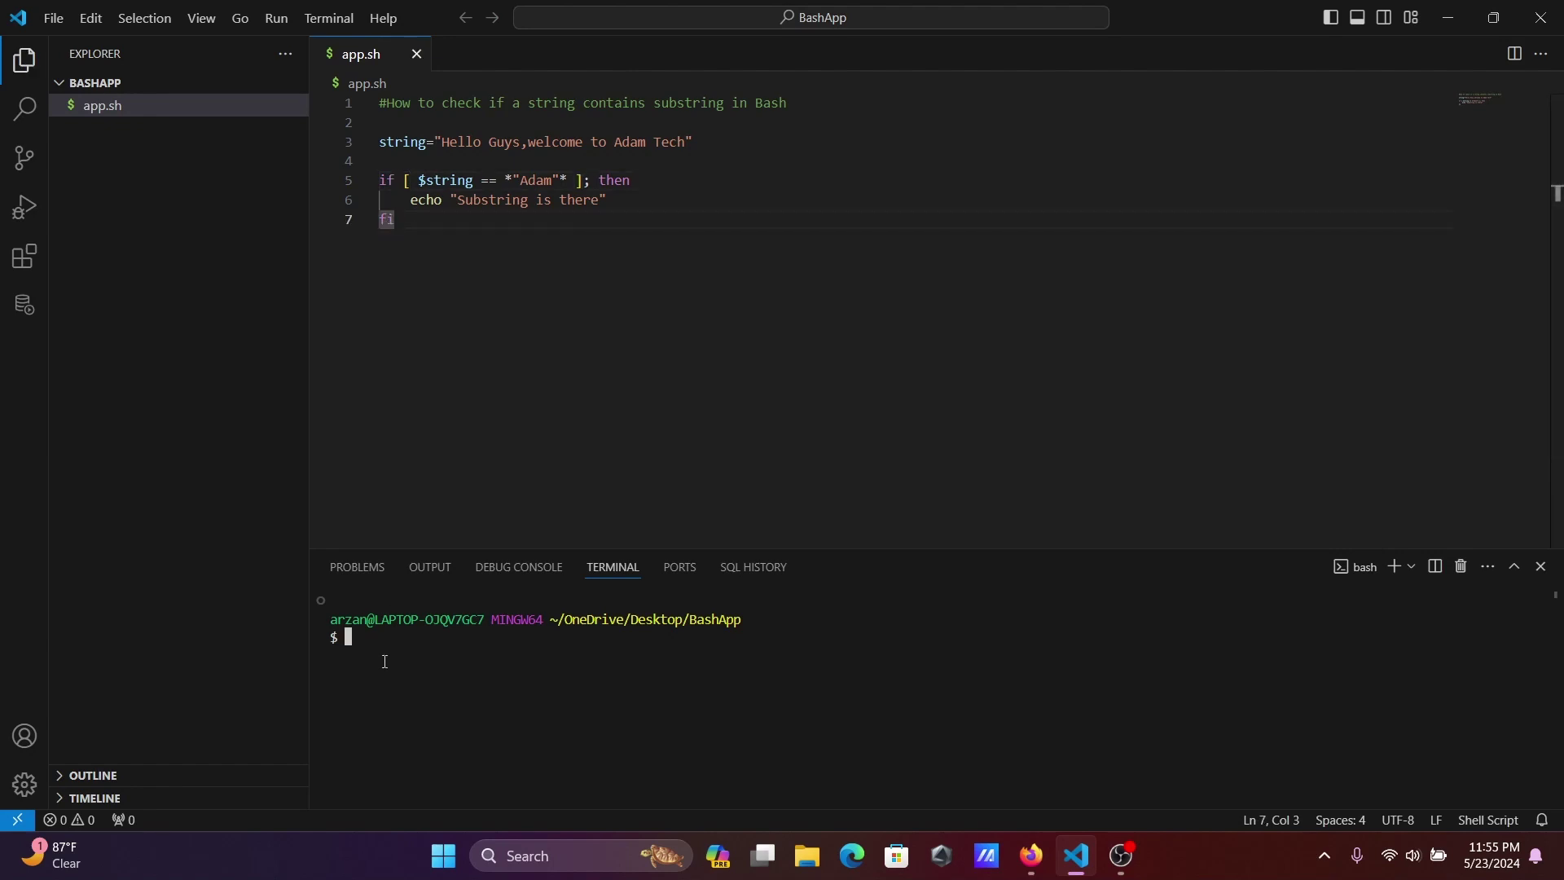
pyautogui.write('bash ')
pyautogui.write('app.s')
pyautogui.write('h')
pyautogui.press('Return')
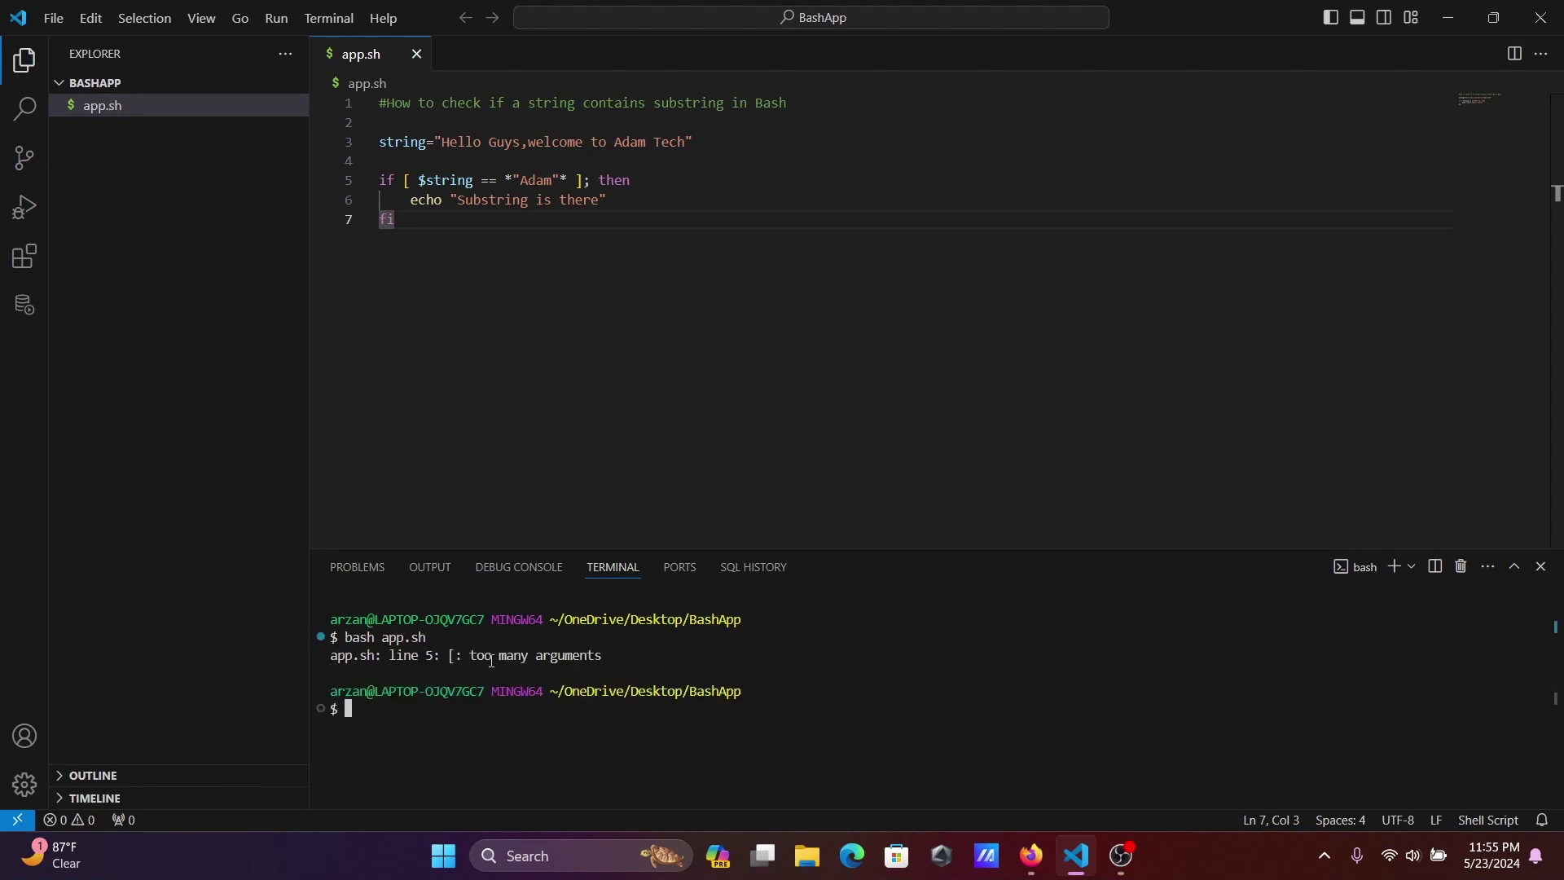
# Use [[ ]] brackets on line 5, save, and rerun bash app.sh to print 'Substring is there'.
pyautogui.click(416, 184)
pyautogui.write('[')
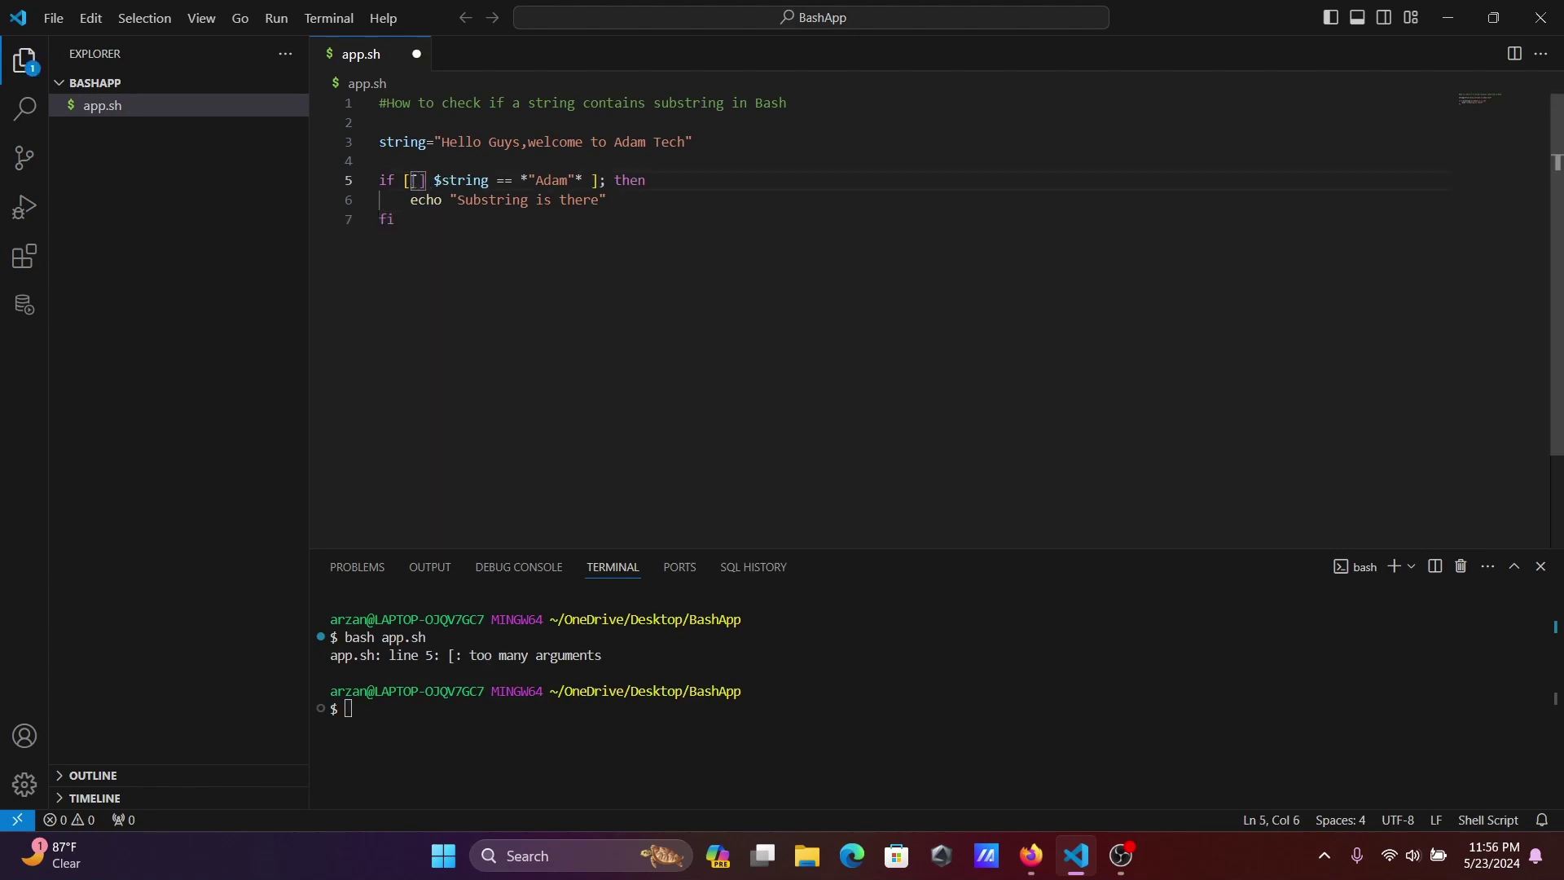
pyautogui.press('Delete')
pyautogui.hotkey('ctrl', 'Right')
pyautogui.hotkey('ctrl', 'Right')
pyautogui.hotkey('ctrl', 'Right')
pyautogui.hotkey('ctrl', 'Right')
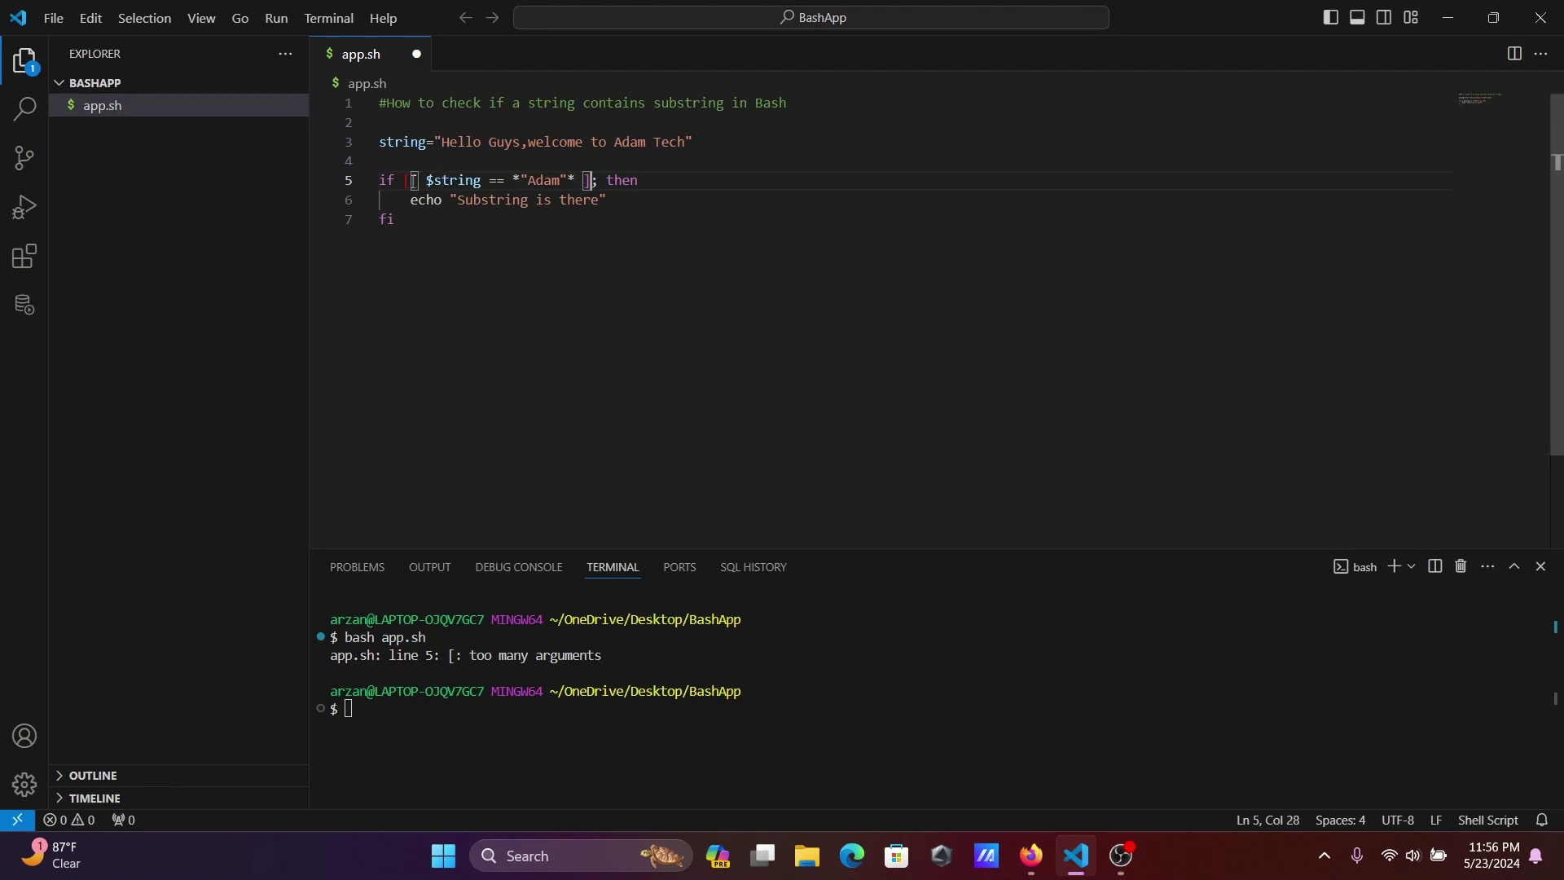
pyautogui.write(']')
pyautogui.hotkey('ctrl', 'End')
pyautogui.hotkey('ctrl', 's')
pyautogui.click(412, 733)
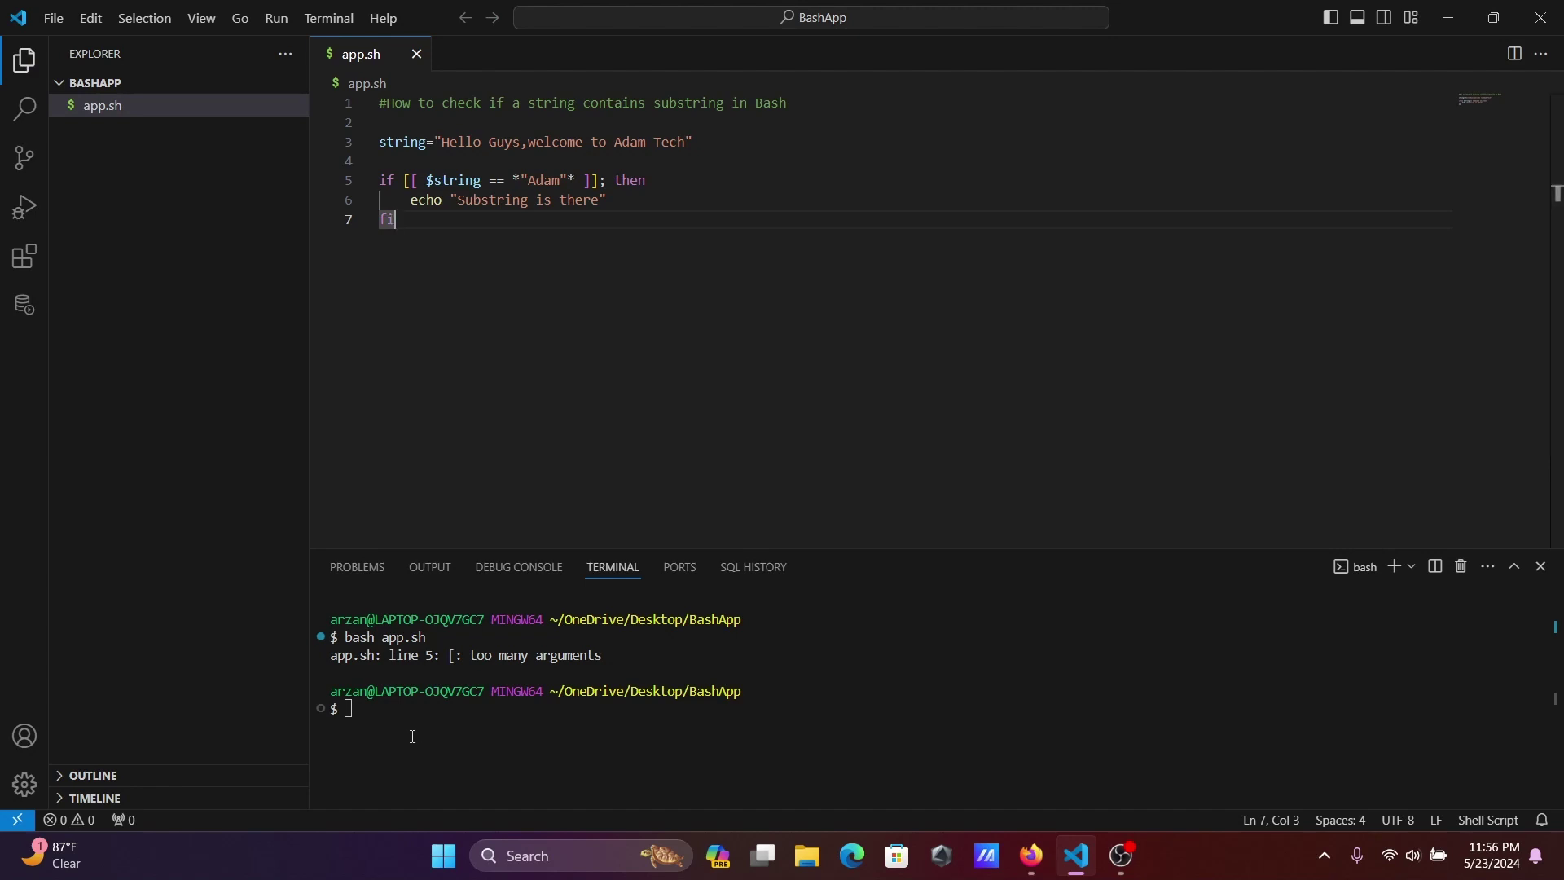
pyautogui.write('bash app.sh')
pyautogui.press('Return')
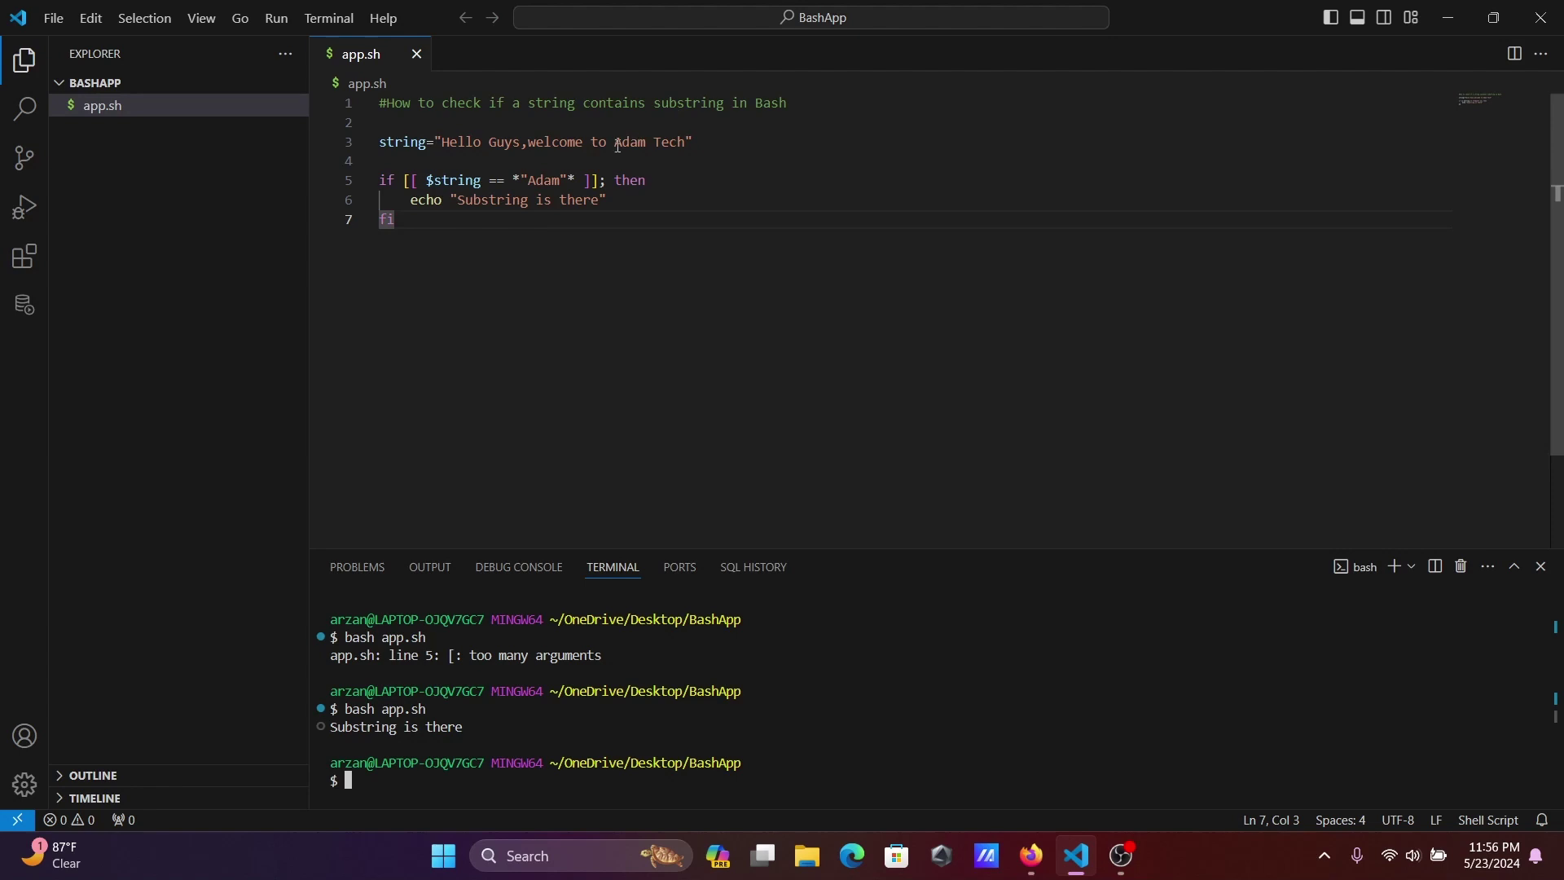
# Change the pattern to "Ada m", save, and rerun bash app.sh, which prints nothing.
pyautogui.click(549, 181)
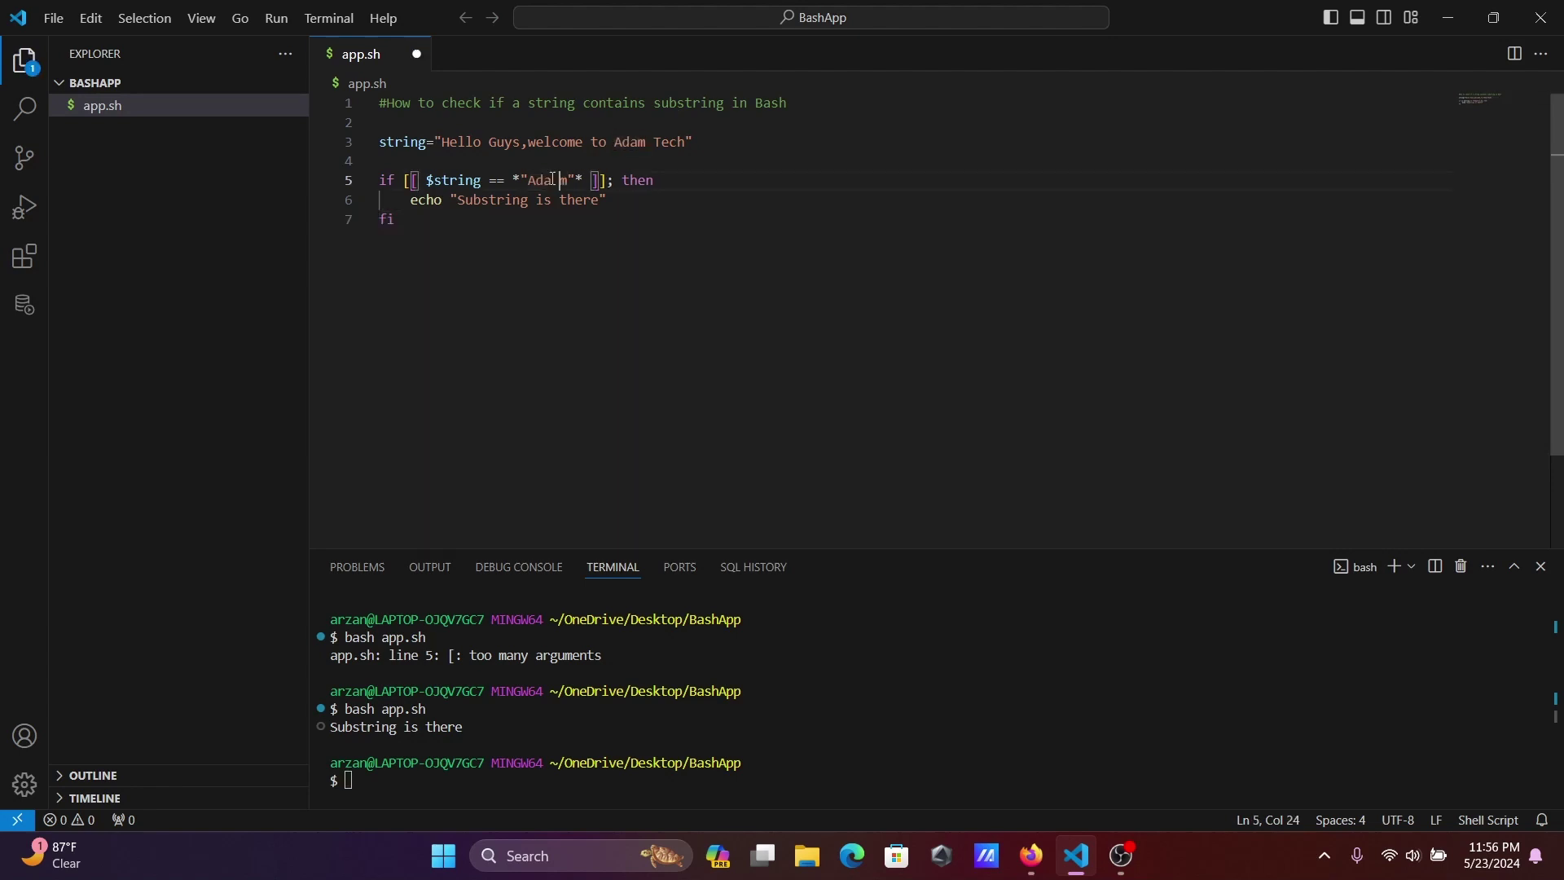
pyautogui.hotkey('ctrl', 's')
pyautogui.click(419, 767)
pyautogui.write('bash app.sh')
pyautogui.press('Return')
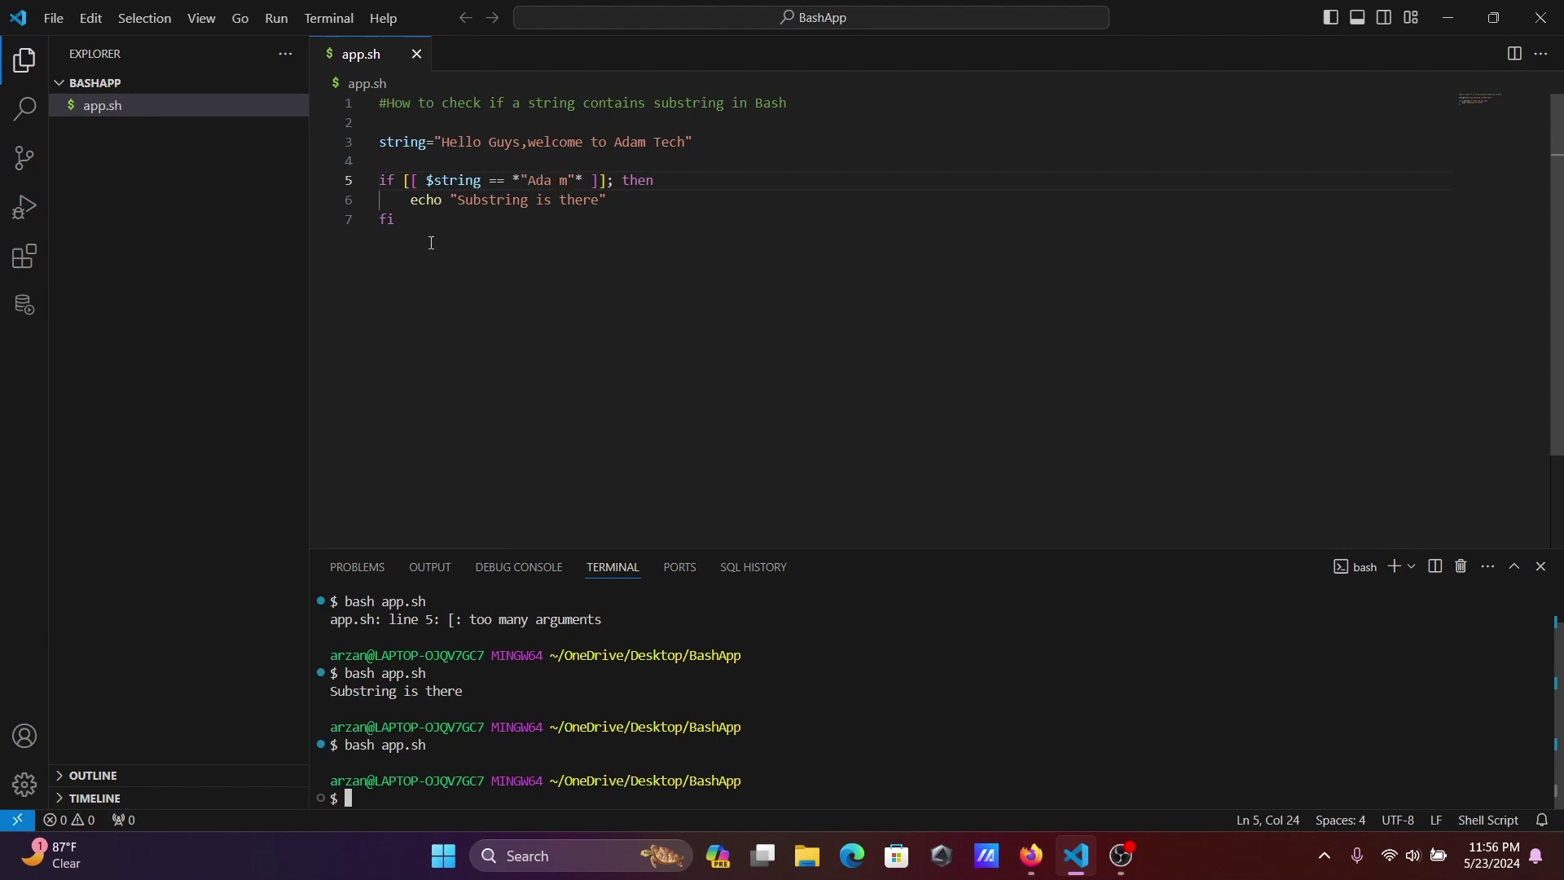
# Add an else branch after line 6 that echoes "Not present there".
pyautogui.click(624, 198)
pyautogui.press('Return')
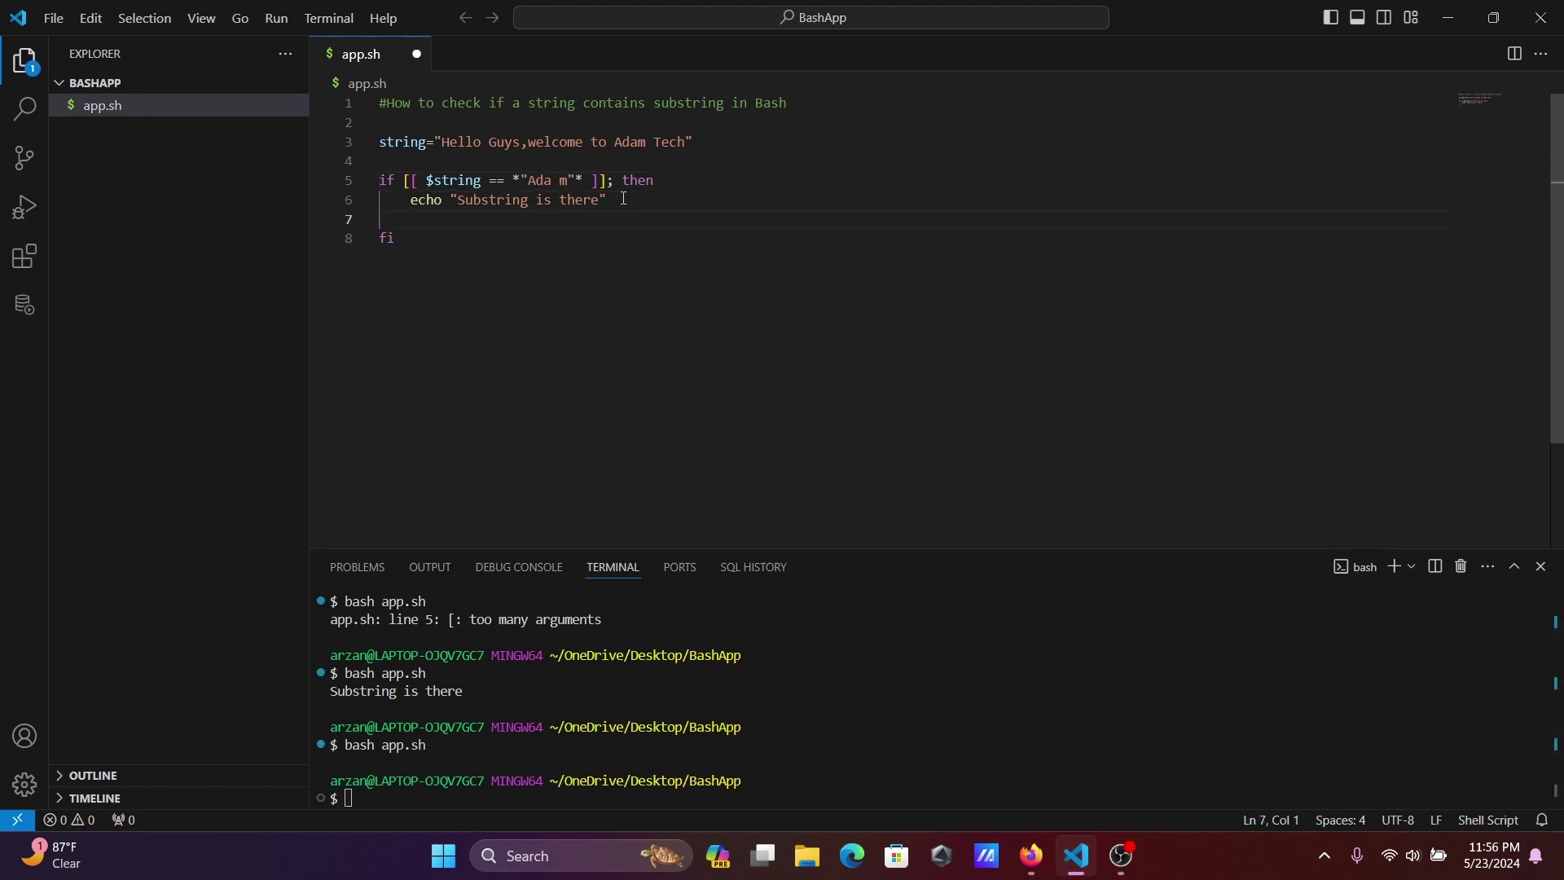
pyautogui.write('elsr')
pyautogui.press('BackSpace')
pyautogui.write('e')
pyautogui.press('Return')
pyautogui.write('ec')
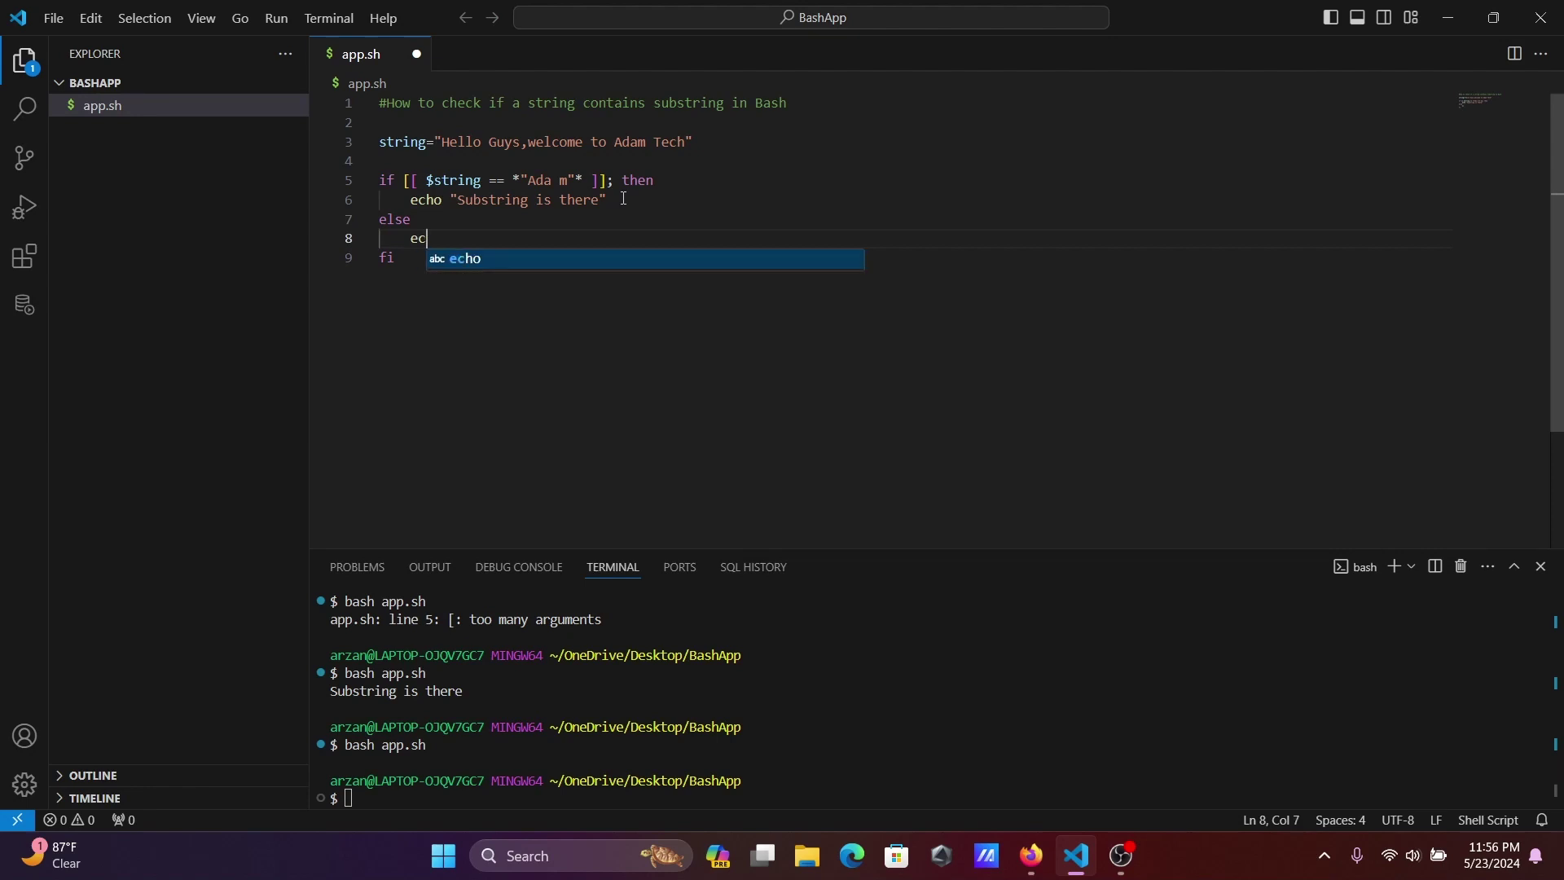
pyautogui.write('ho')
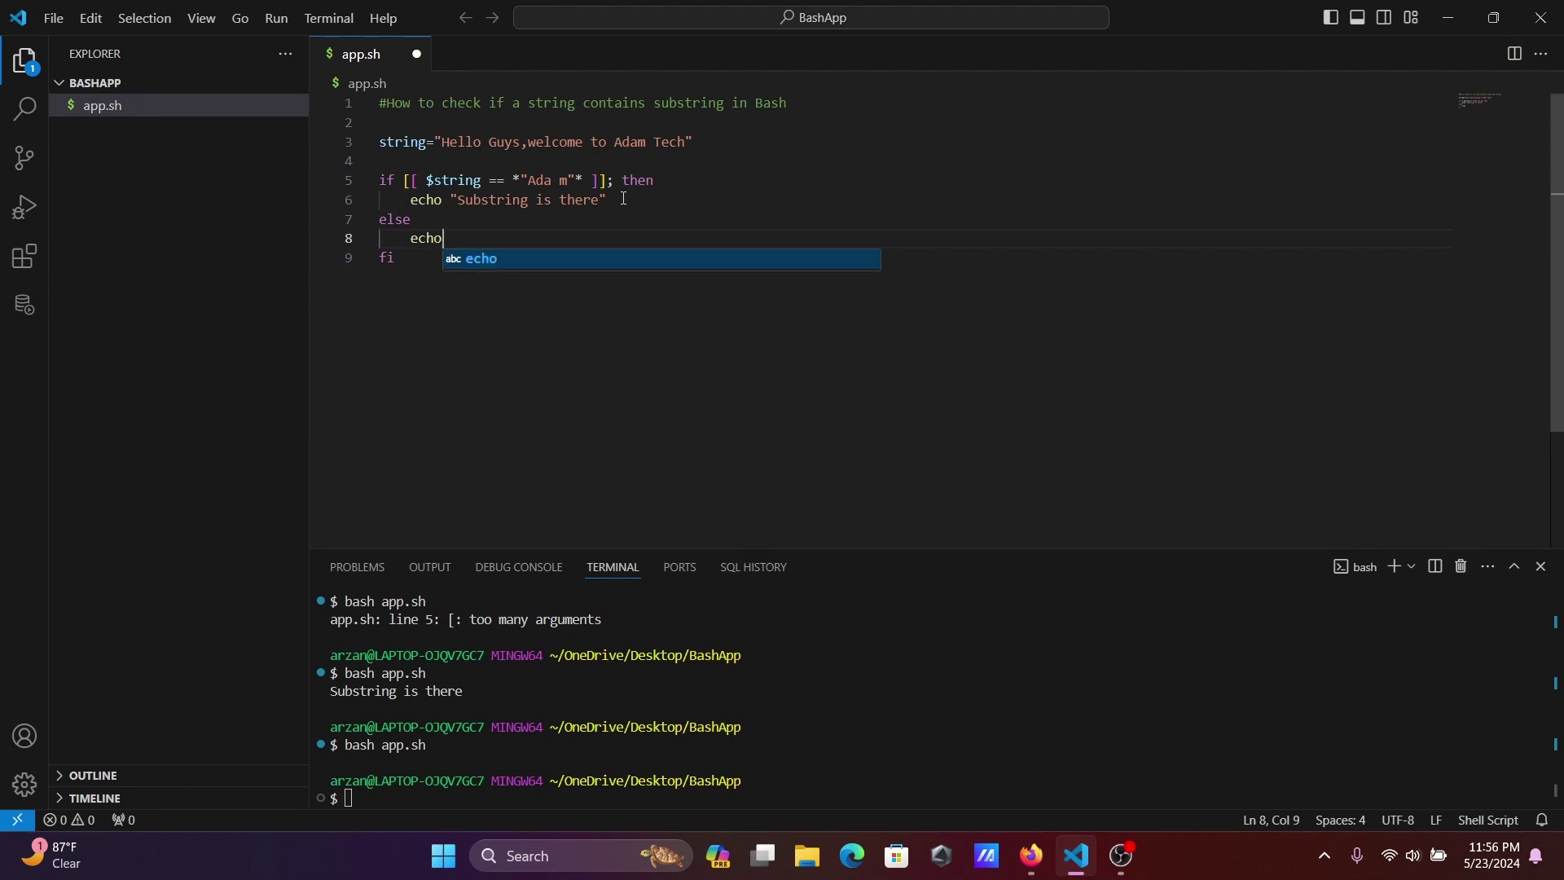
pyautogui.write(' "Not present there"')
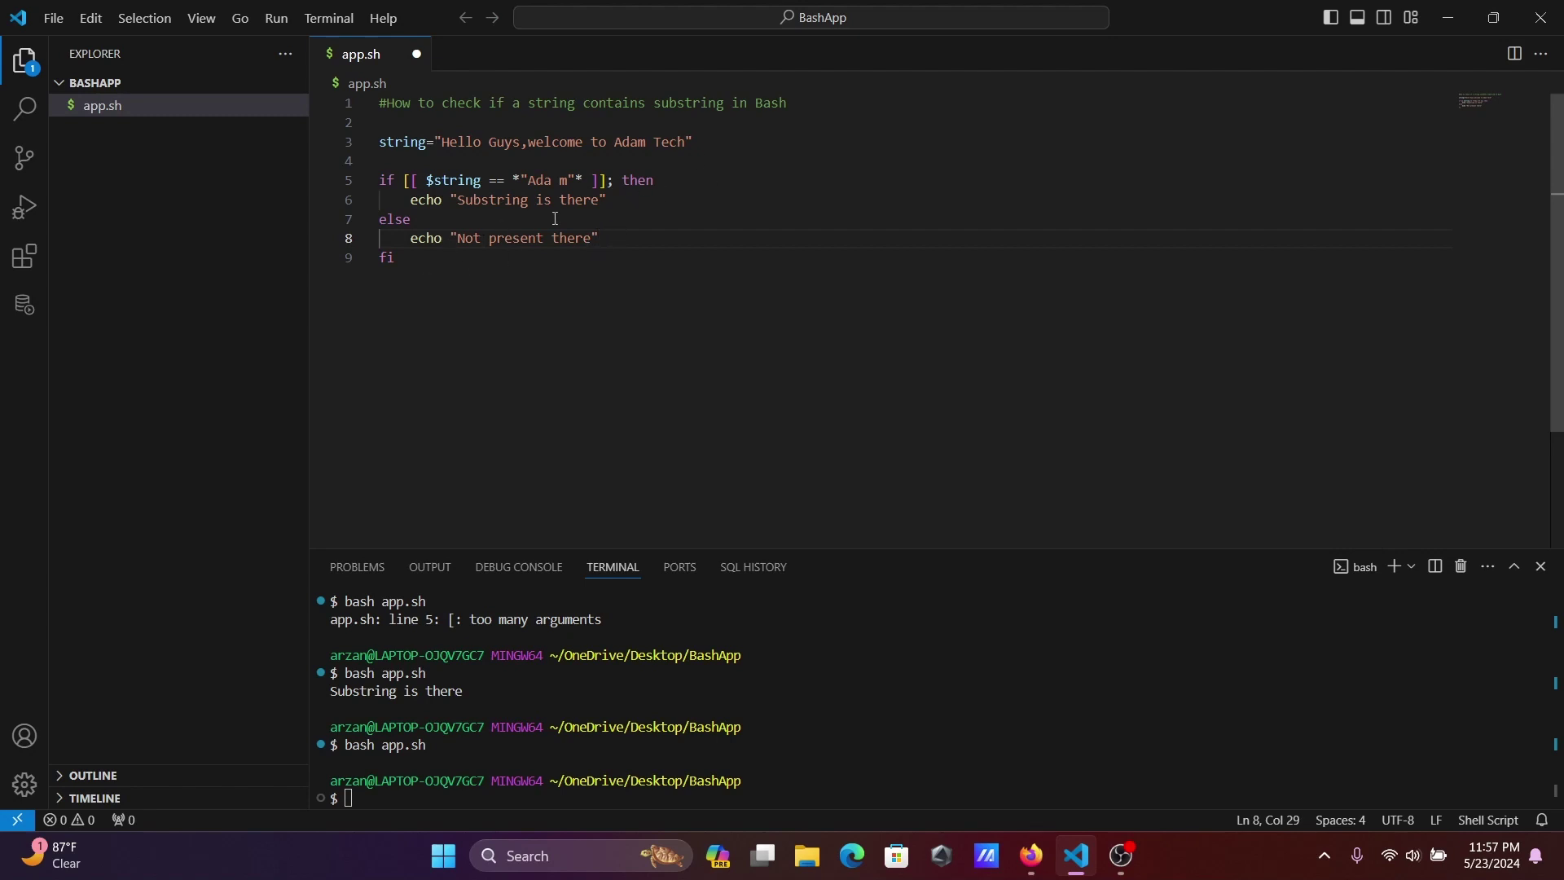
pyautogui.press('Down')
# Save app.sh and rerun bash app.sh, which prints 'Not present there'.
pyautogui.hotkey('ctrl', 's')
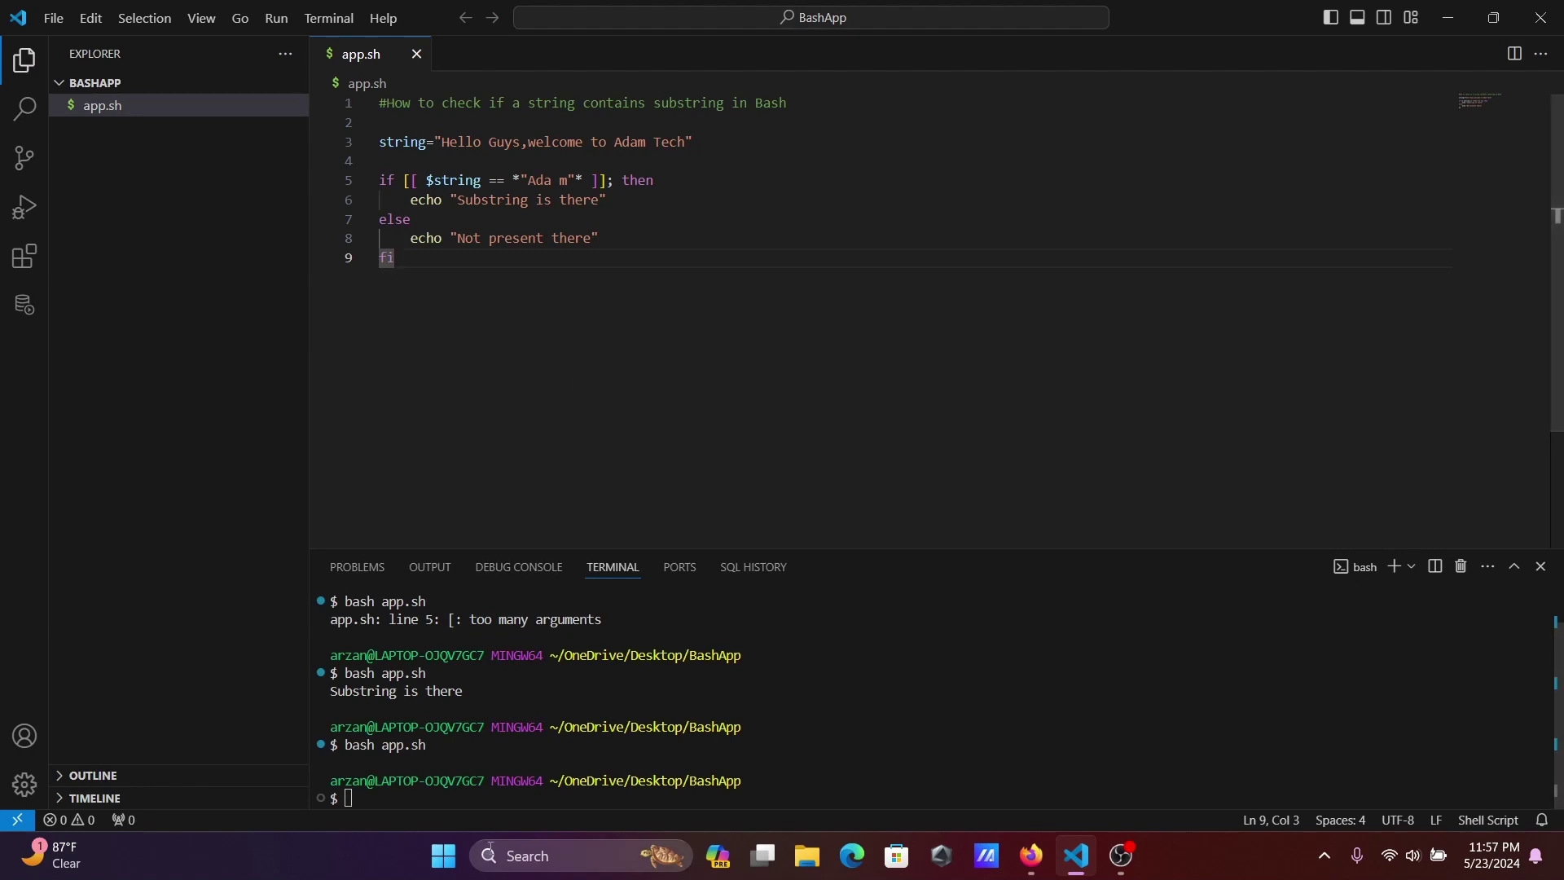
pyautogui.click(386, 799)
pyautogui.write('bash app.sh')
pyautogui.press('Return')
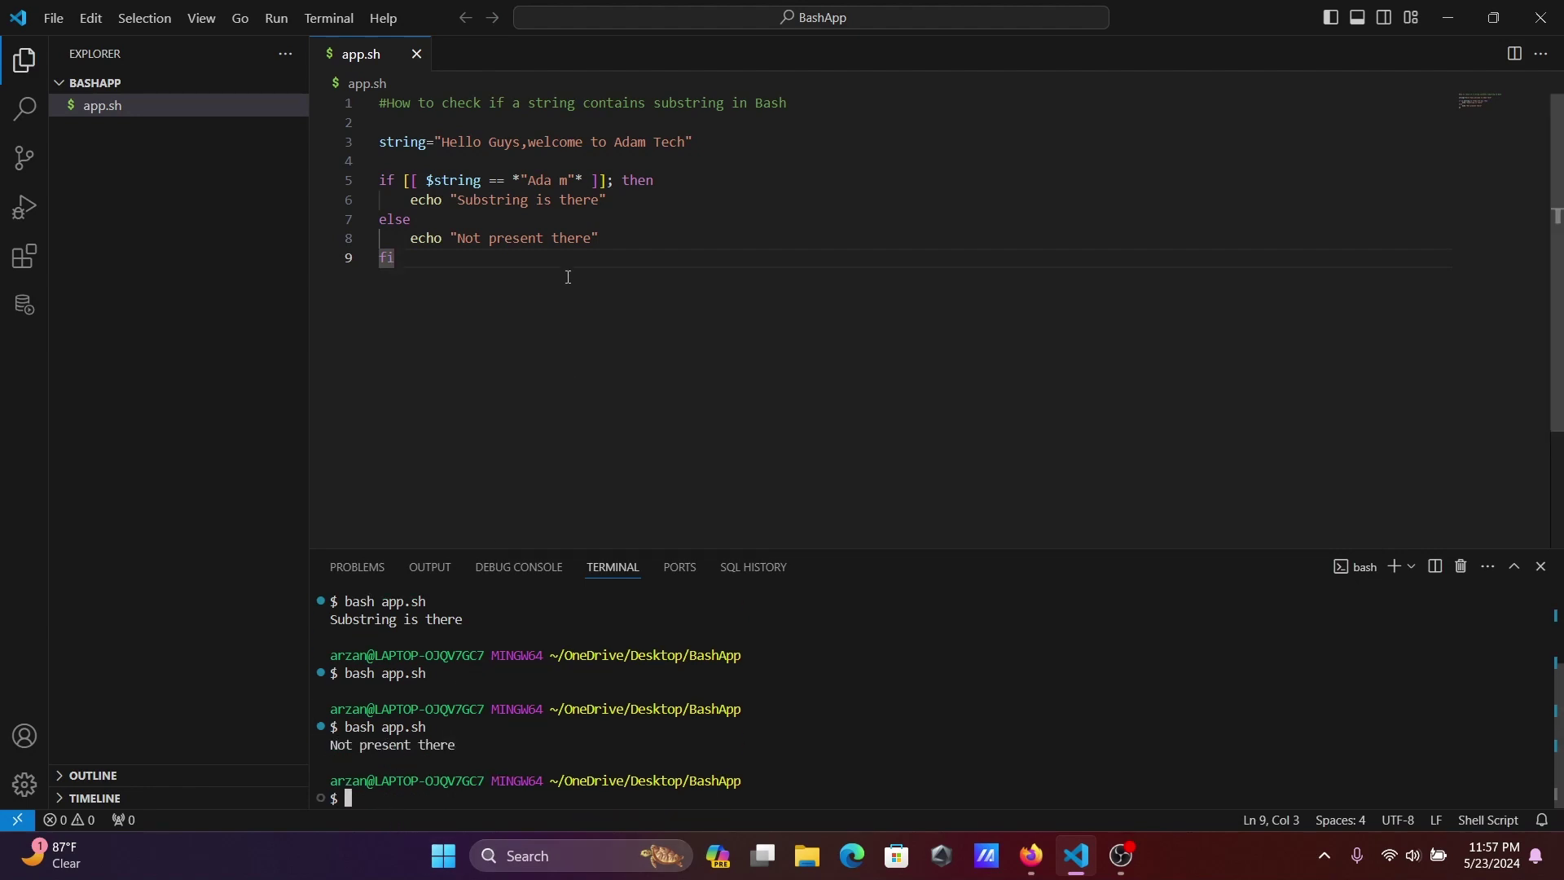
# Change "Ada m" back to "Adam", save, and rerun bash app.sh from terminal history.
pyautogui.click(559, 181)
pyautogui.press('BackSpace')
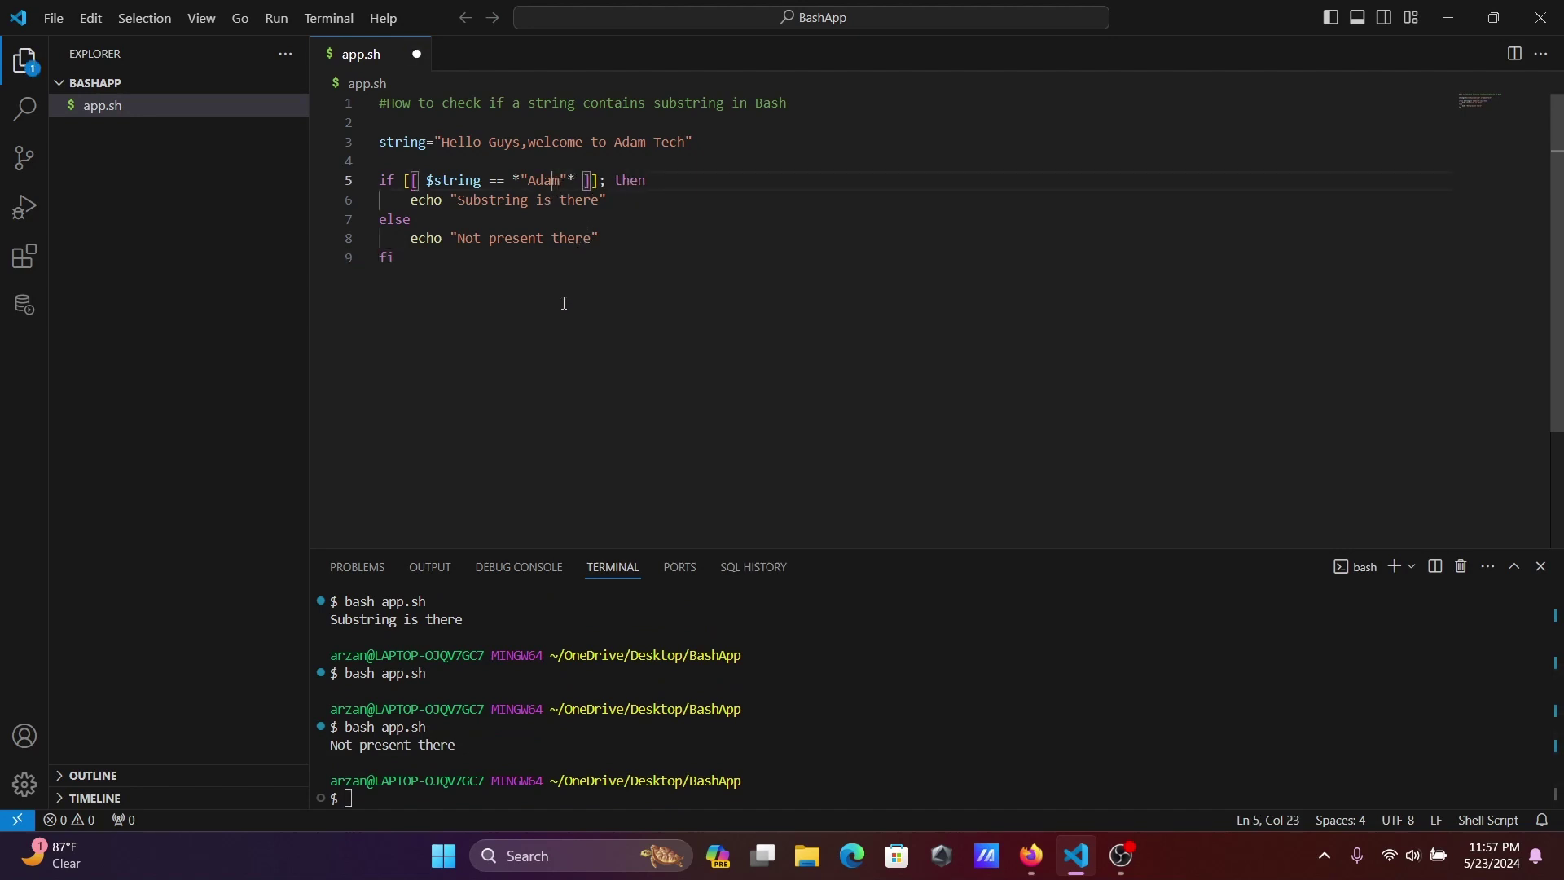
pyautogui.hotkey('ctrl', 's')
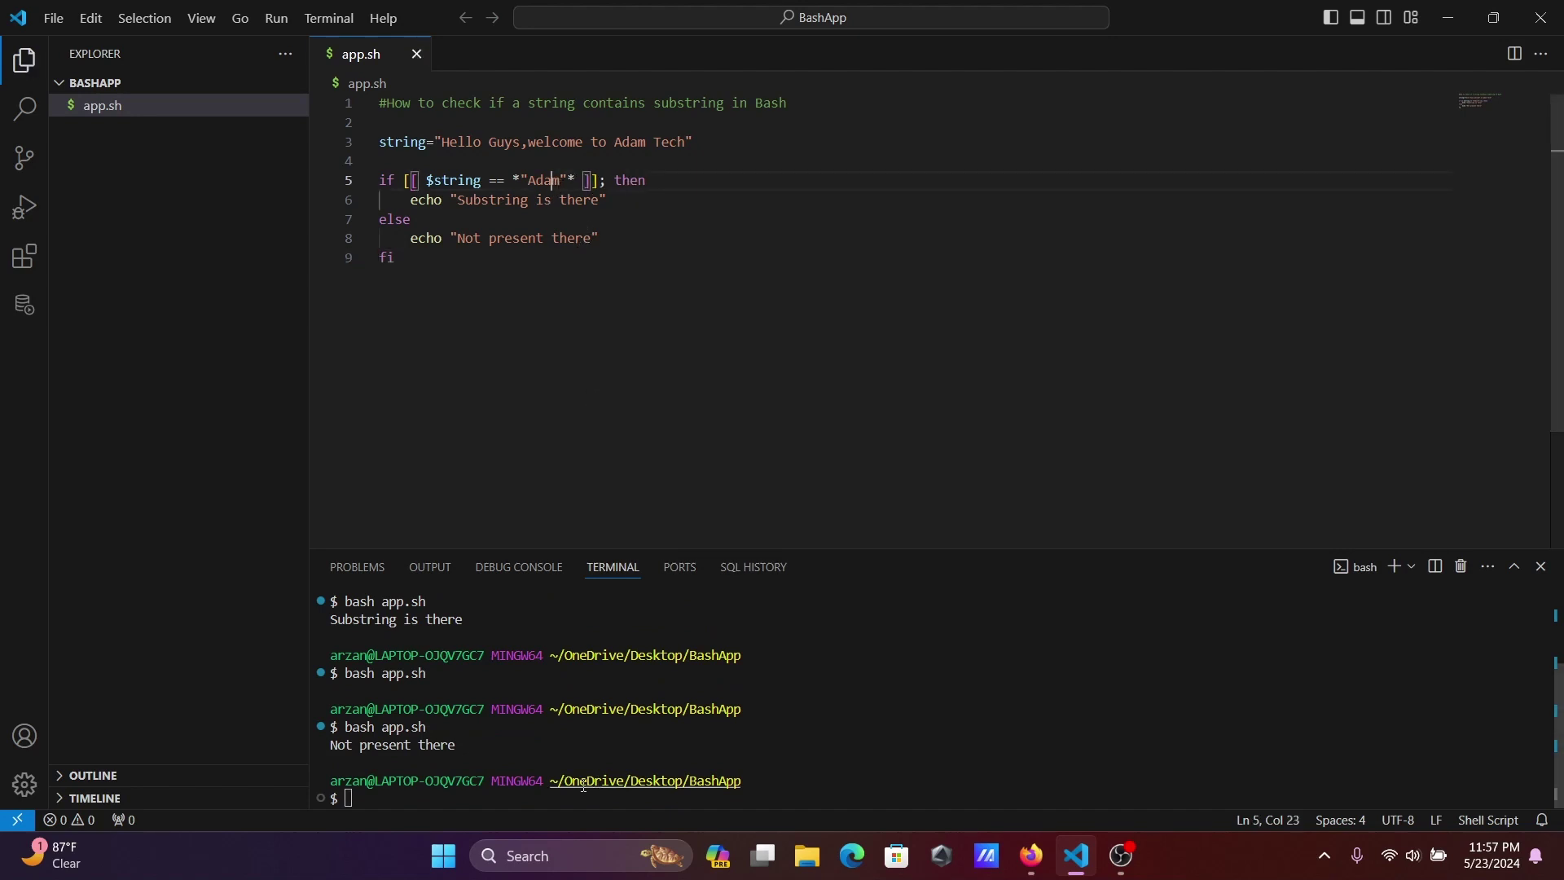
pyautogui.click(442, 795)
pyautogui.press('Up')
pyautogui.press('Return')
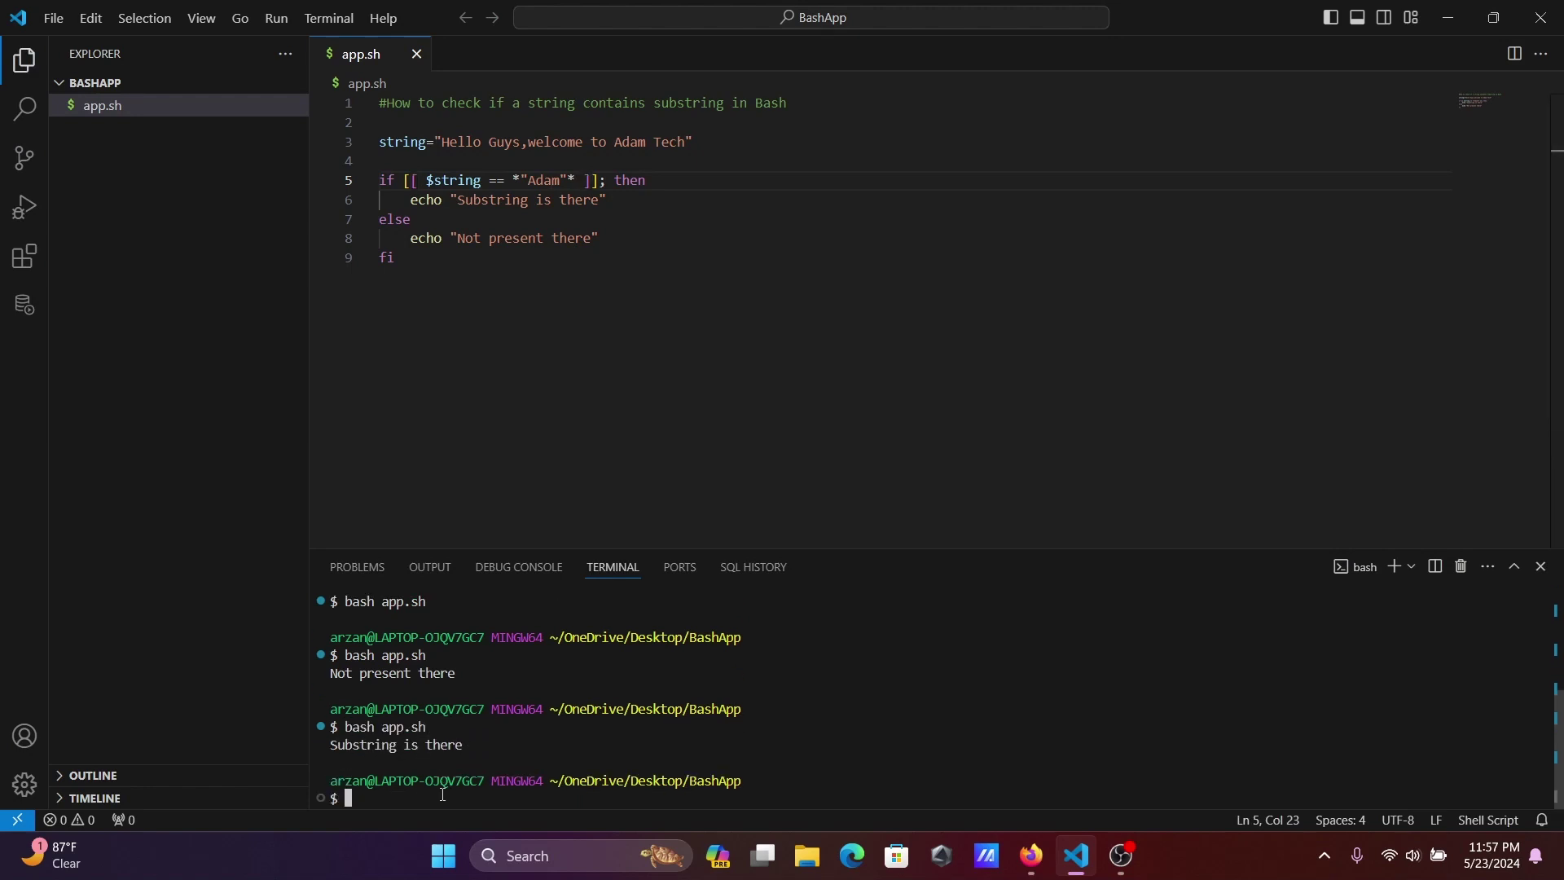